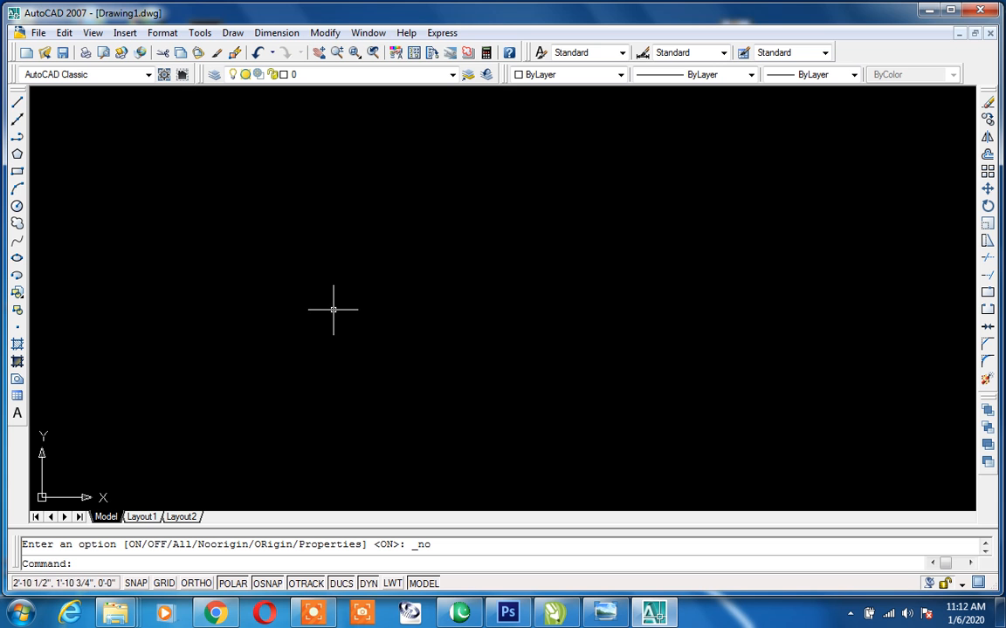
Draw the first stair step with the Line command, using a 9" horizontal tread and a 9" riser going down.
{"action": "left_click", "coordinate": [334, 310]}
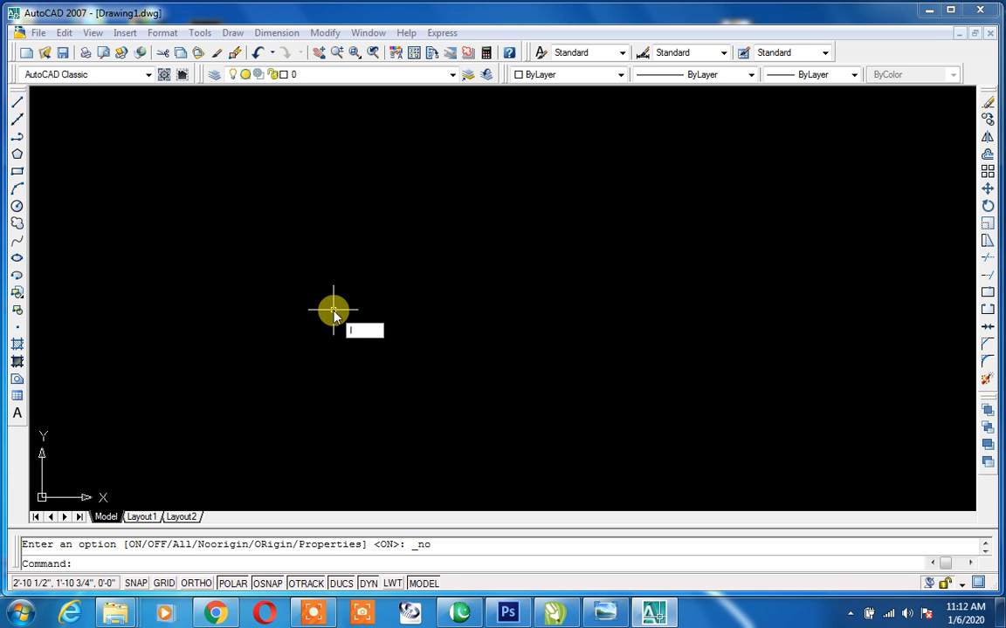
{"action": "type", "text": "l"}
{"action": "key", "text": "Return"}
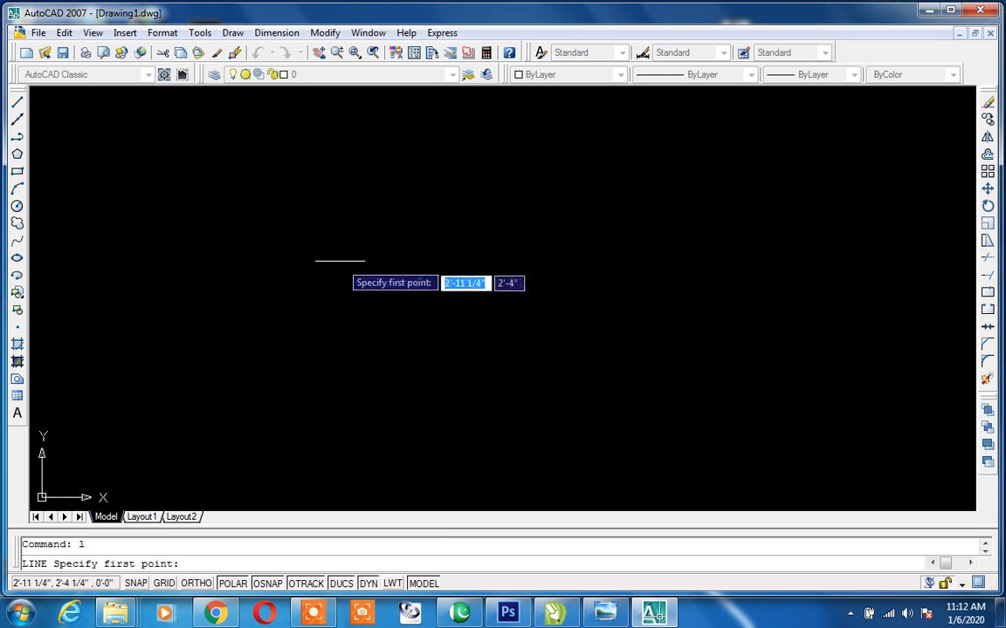
{"action": "left_click", "coordinate": [336, 257]}
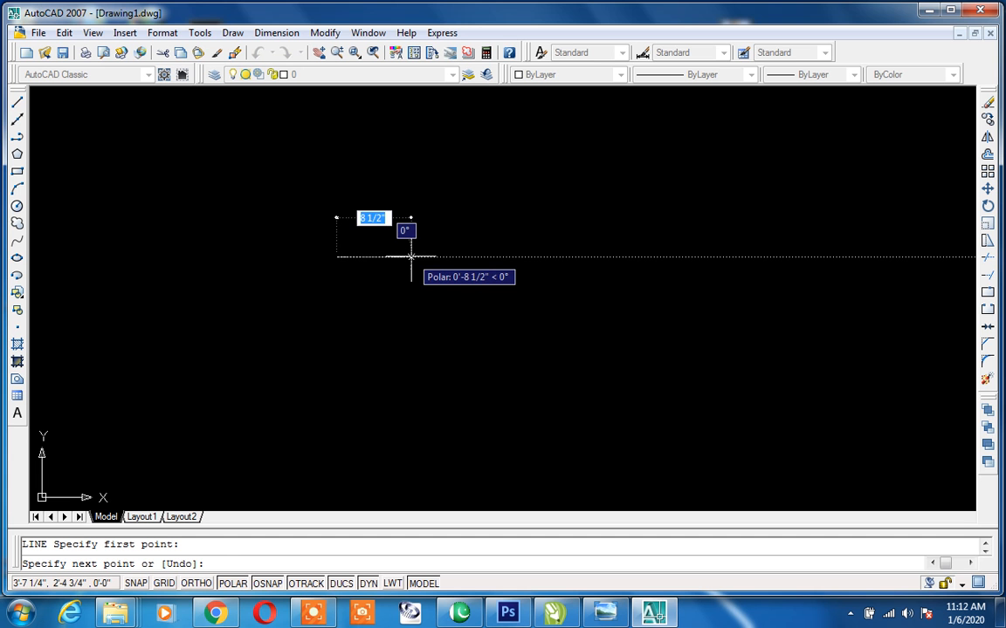
{"action": "type", "text": "9"}
{"action": "key", "text": "Return"}
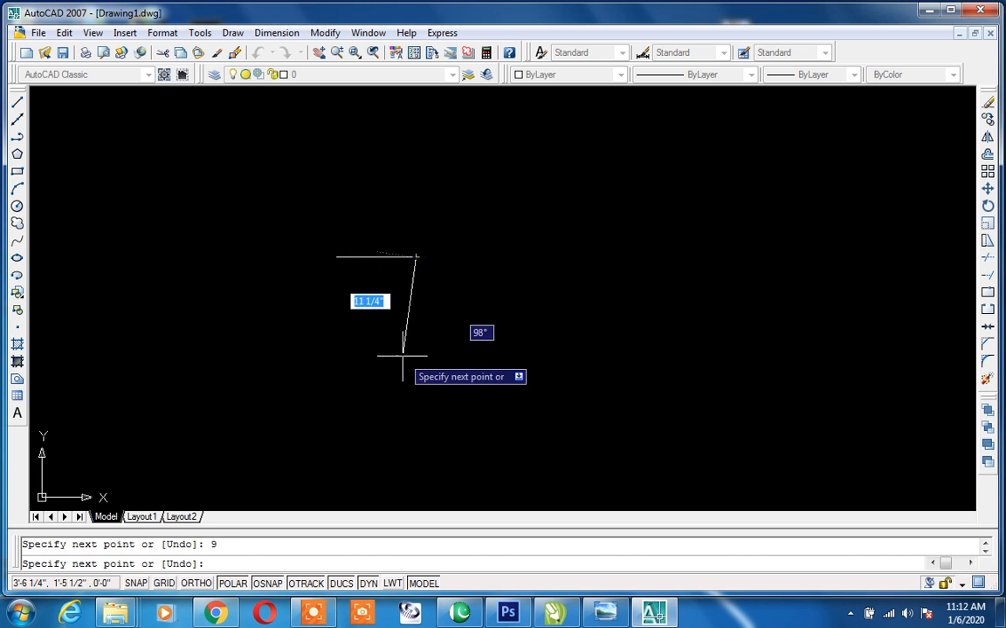
{"action": "type", "text": "9"}
{"action": "key", "text": "Return"}
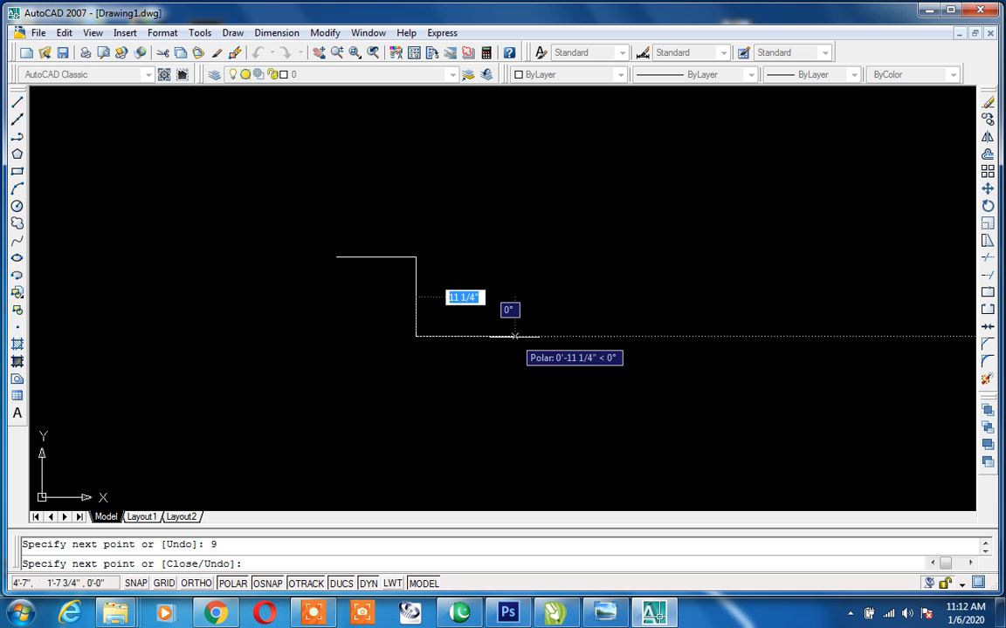
Turn Ortho on and continue the line down the stair with 9" treads and 9" risers through the third step.
{"action": "key", "text": "F8"}
{"action": "type", "text": "9"}
{"action": "key", "text": "Return"}
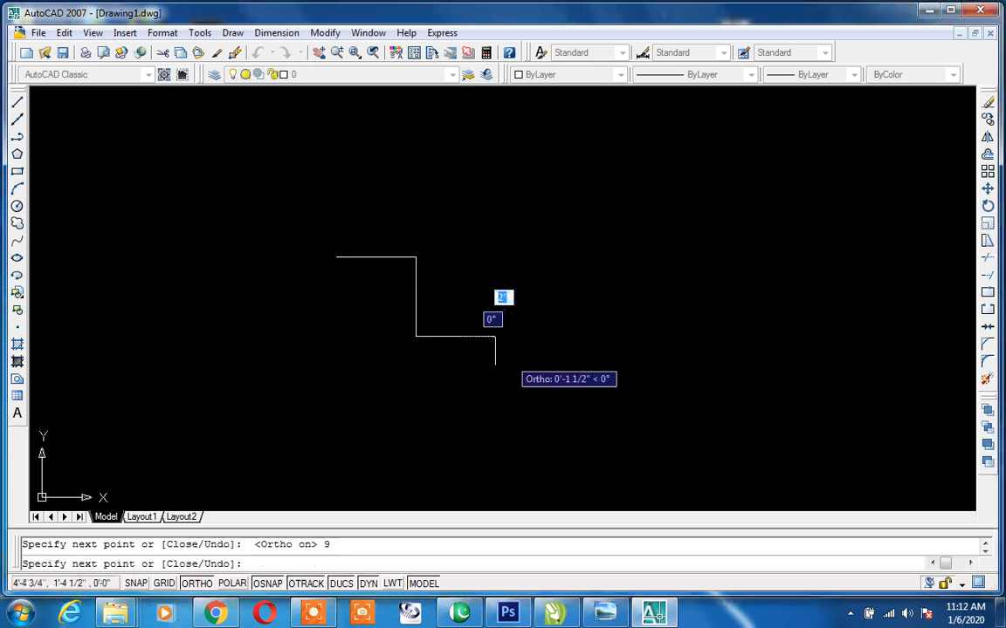
{"action": "type", "text": "9n"}
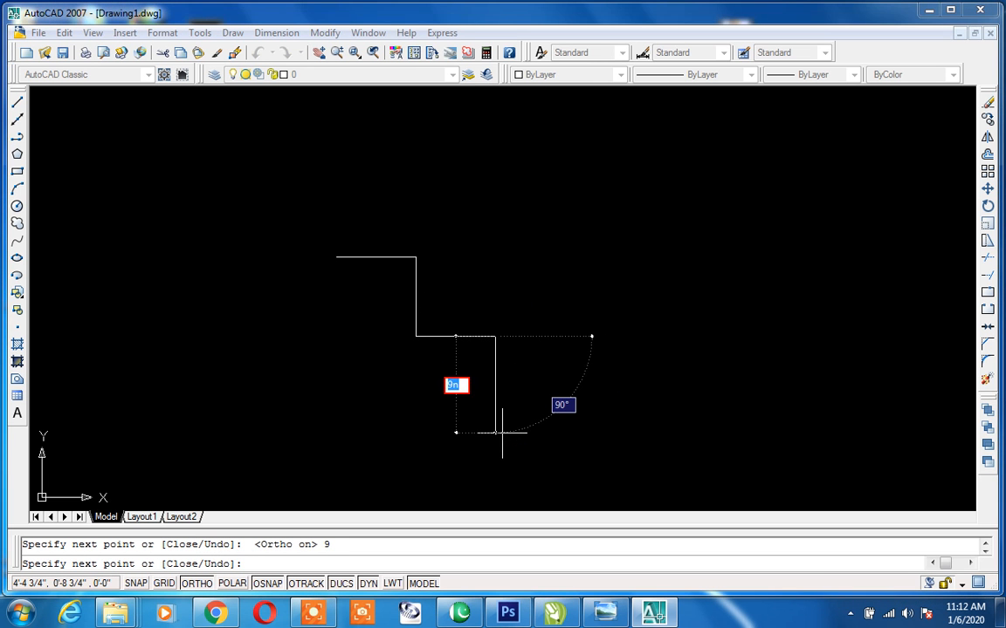
{"action": "key", "text": "Return"}
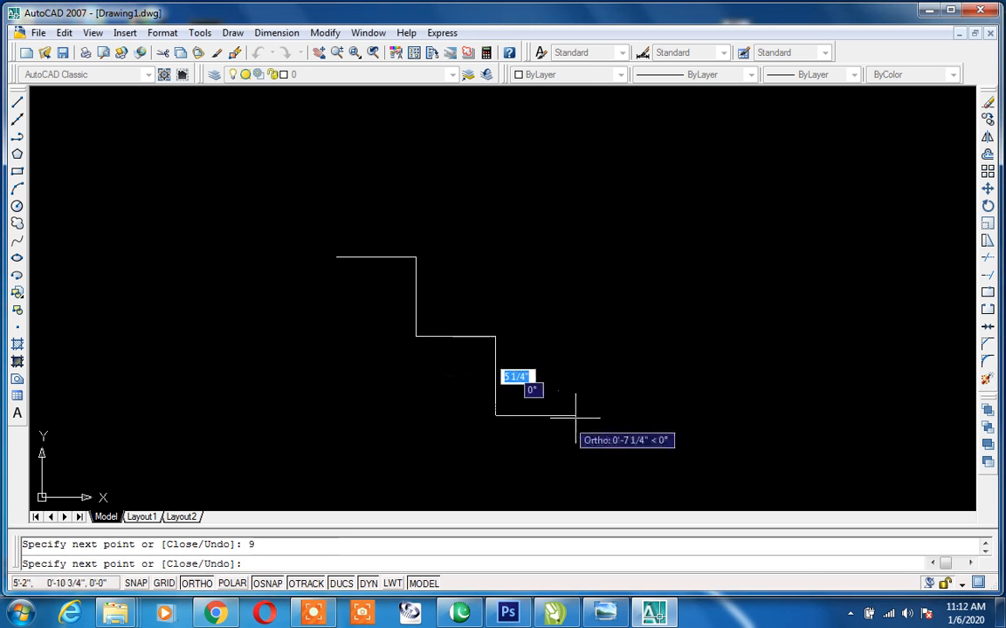
{"action": "type", "text": "9"}
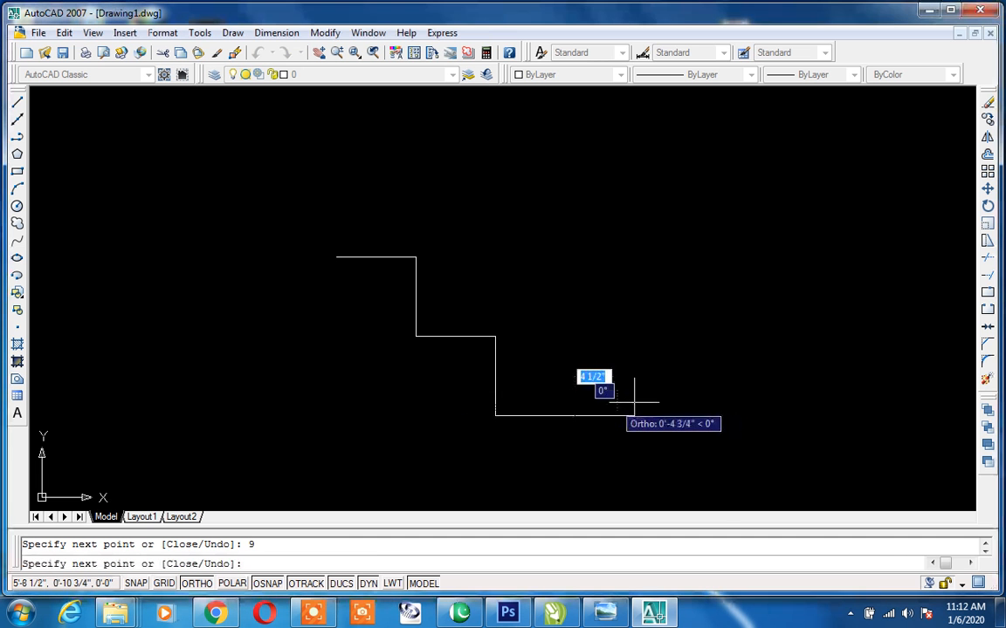
{"action": "key", "text": "Return"}
{"action": "type", "text": "9"}
{"action": "key", "text": "Return"}
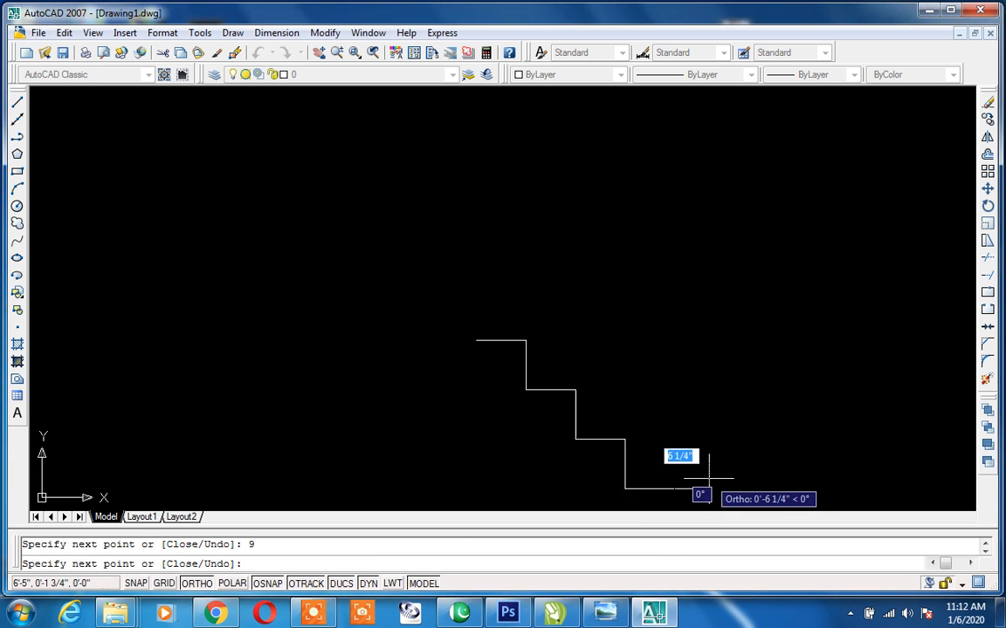
Add the fourth step with a 9" tread and 9" riser, and run a 9" base line back beneath it.
{"action": "scroll", "coordinate": [696, 475], "scroll_direction": "down", "scroll_amount": 5}
{"action": "type", "text": "9"}
{"action": "key", "text": "Return"}
{"action": "type", "text": "9"}
{"action": "key", "text": "Return"}
{"action": "scroll", "coordinate": [531, 337], "scroll_direction": "up", "scroll_amount": 5}
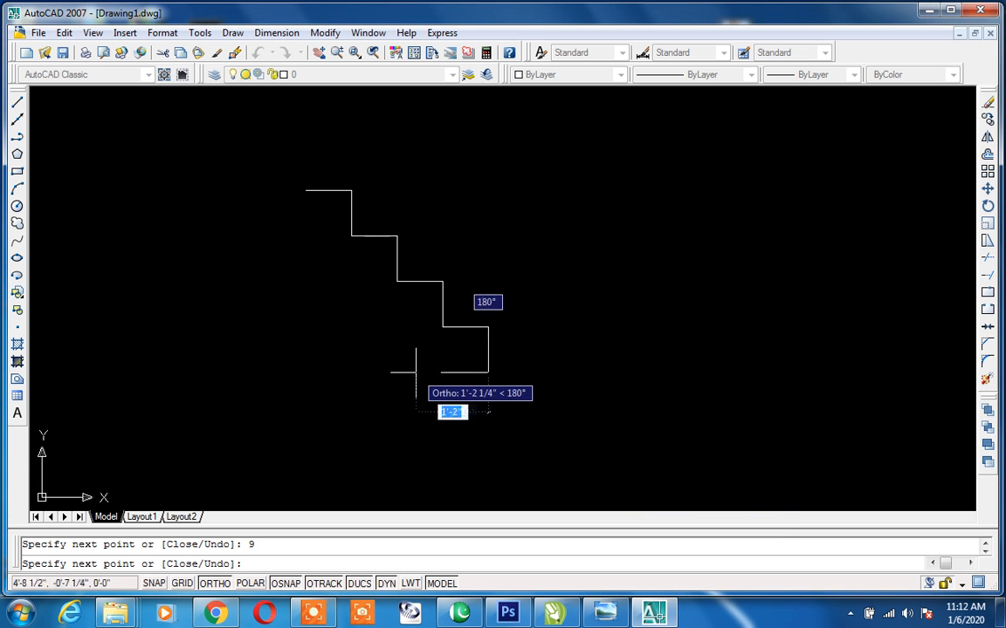
{"action": "type", "text": "9"}
{"action": "key", "text": "Return"}
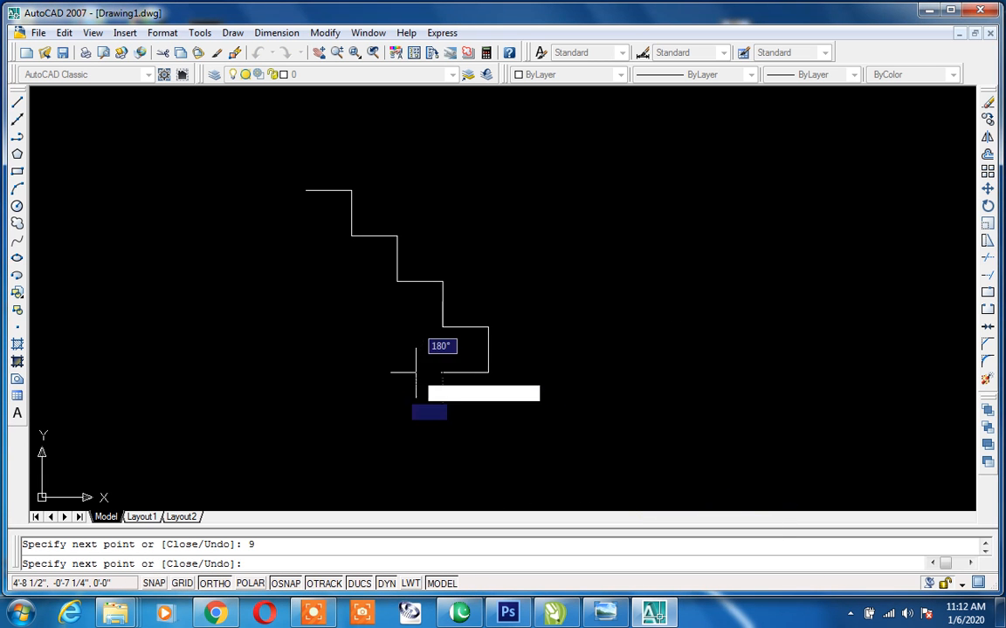
Turn Ortho off and close the profile with a sloped underside about 3'-3" long and a vertical line up to the top tread's start.
{"action": "key", "text": "F8"}
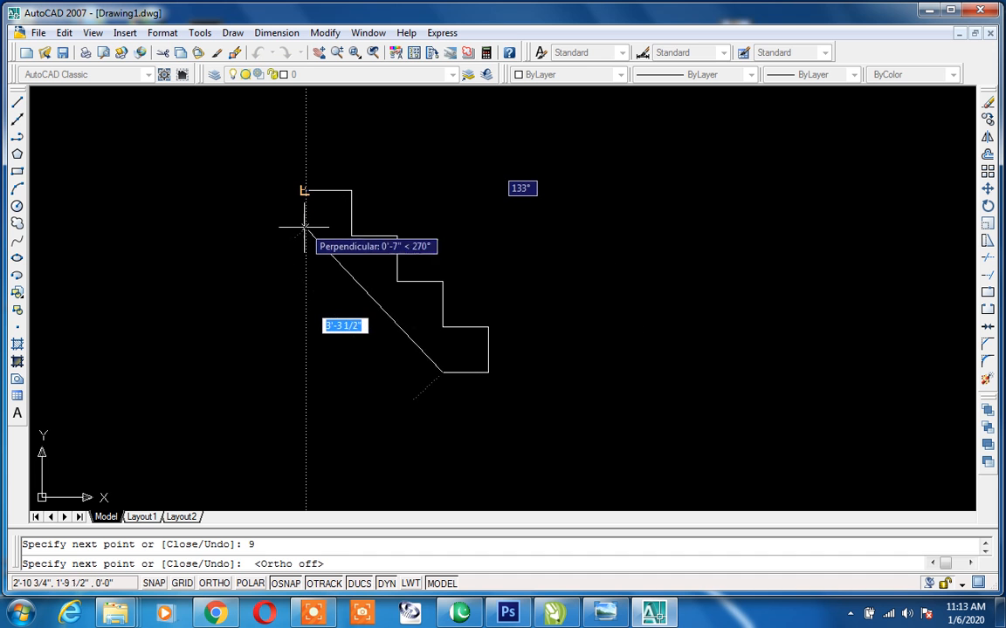
{"action": "left_click", "coordinate": [303, 231]}
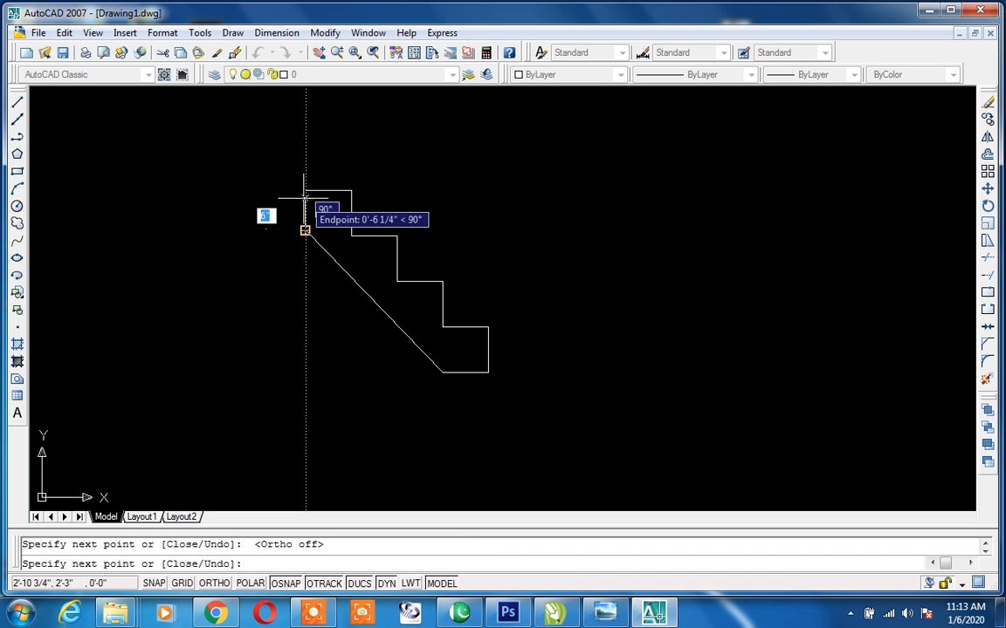
{"action": "left_click", "coordinate": [306, 190]}
{"action": "key", "text": "Escape"}
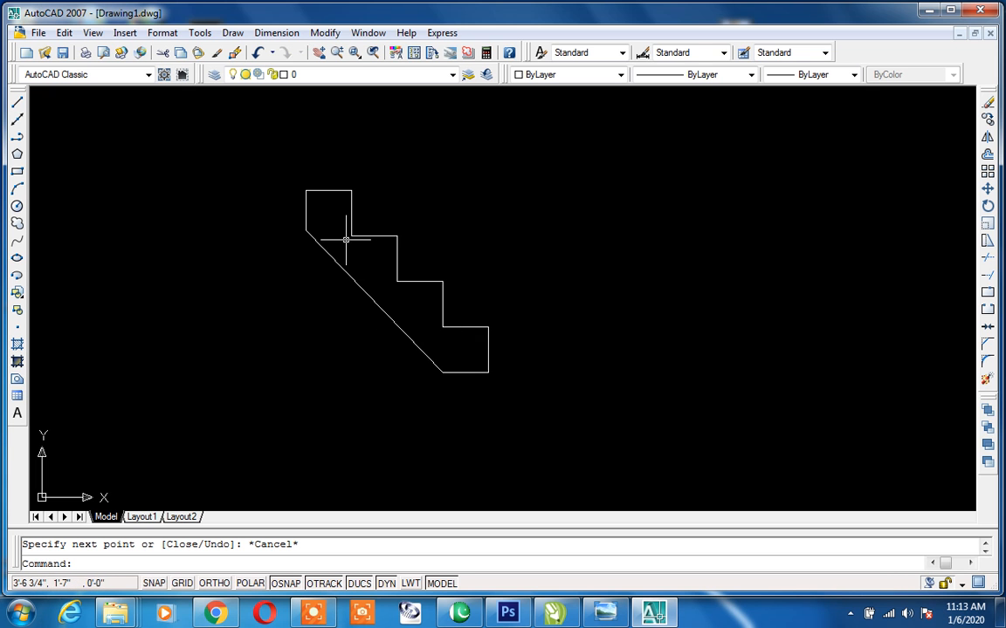
Create a polyline boundary from the closed stair profile by picking a point inside it.
{"action": "type", "text": "bo"}
{"action": "key", "text": "Return"}
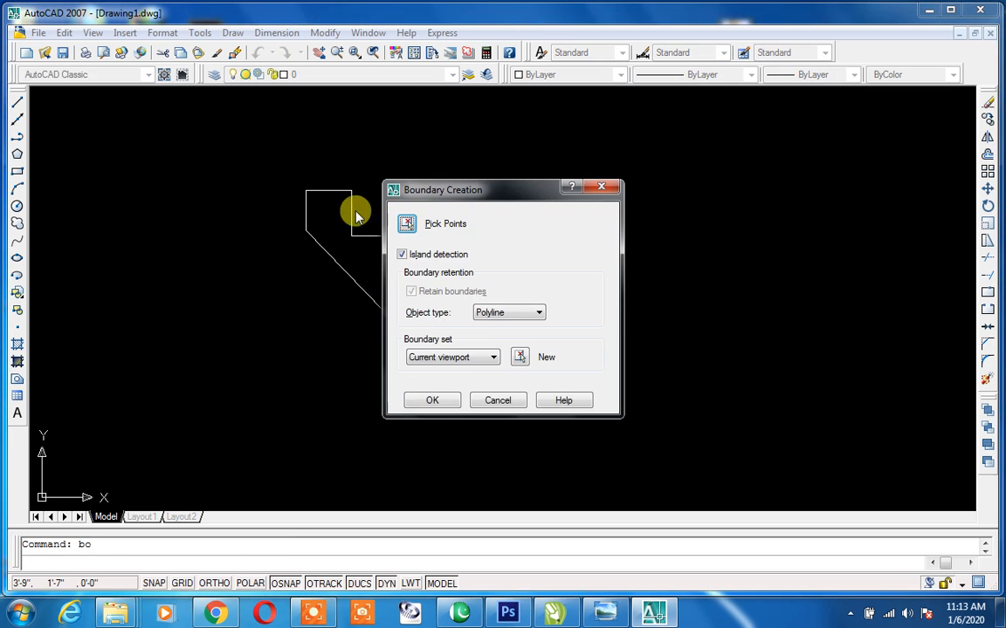
{"action": "left_click", "coordinate": [408, 224]}
{"action": "left_click", "coordinate": [381, 274]}
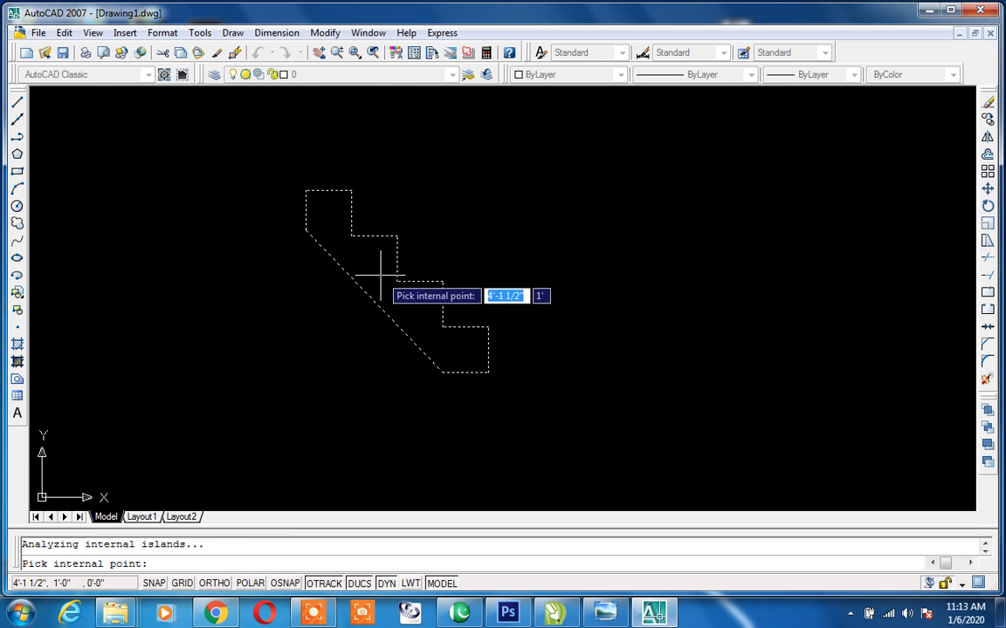
{"action": "key", "text": "Return"}
Display the View and Visual Styles tool sets and switch the drawing to the SW Isometric view.
{"action": "right_click", "coordinate": [340, 52]}
{"action": "left_click", "coordinate": [397, 508]}
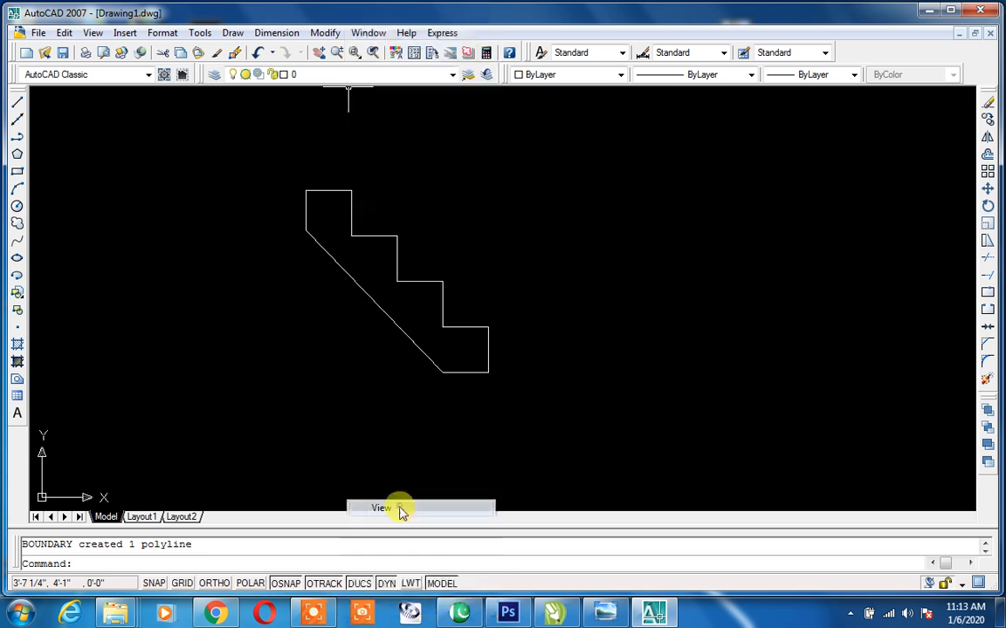
{"action": "left_click", "coordinate": [229, 292]}
{"action": "right_click", "coordinate": [416, 57]}
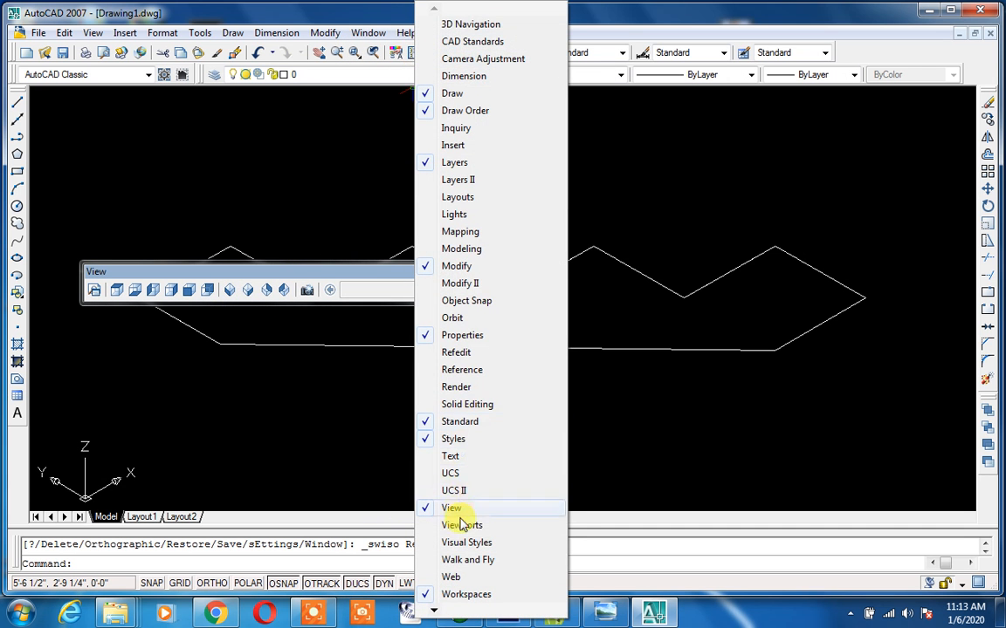
{"action": "left_click", "coordinate": [476, 544]}
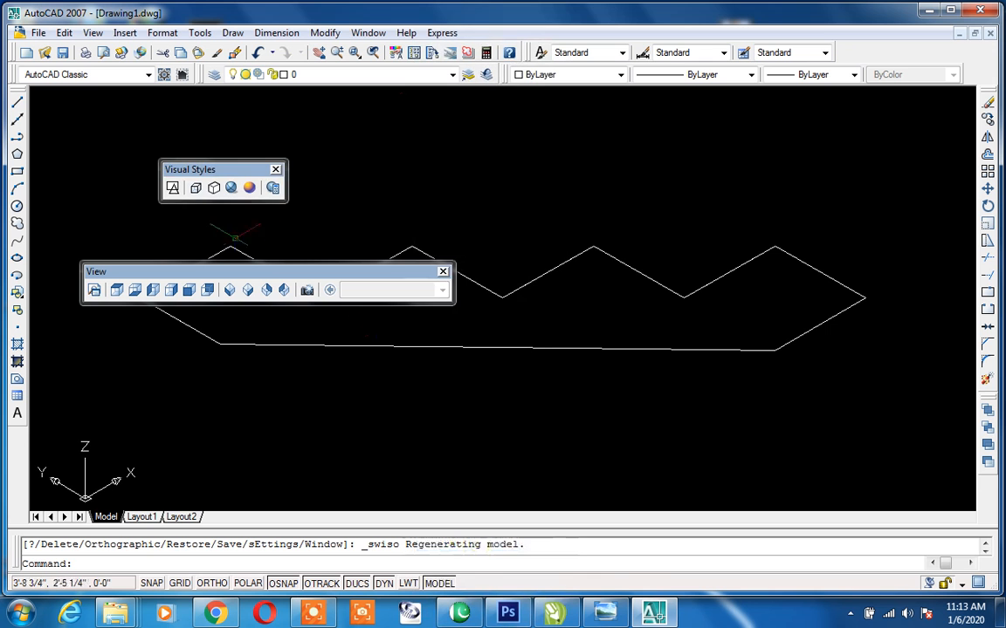
Apply the Realistic visual style and set the drawing to the Top view.
{"action": "left_click", "coordinate": [231, 189]}
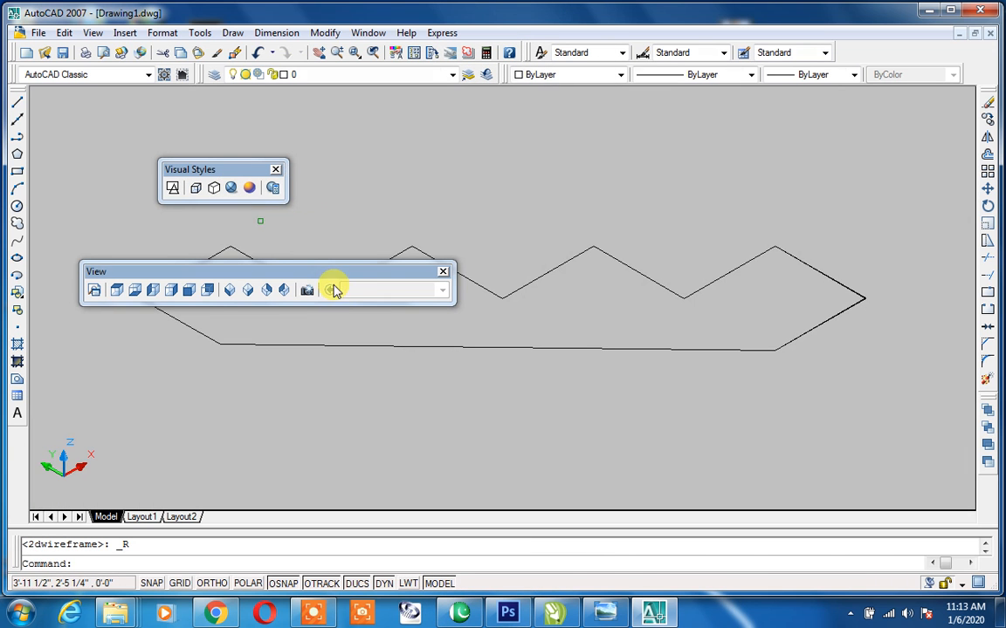
{"action": "left_click", "coordinate": [170, 291]}
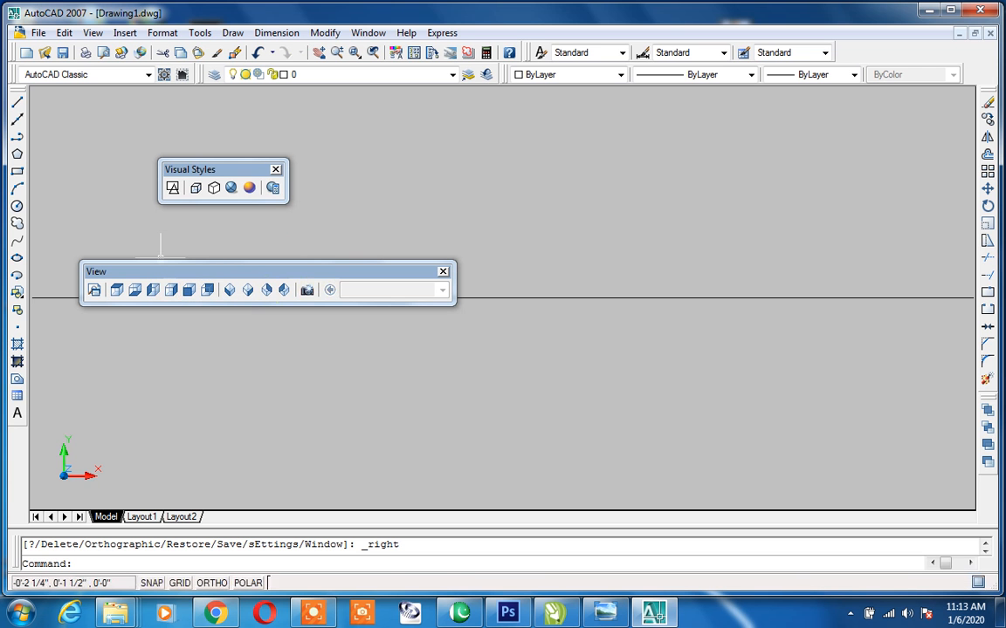
{"action": "left_click", "coordinate": [122, 291]}
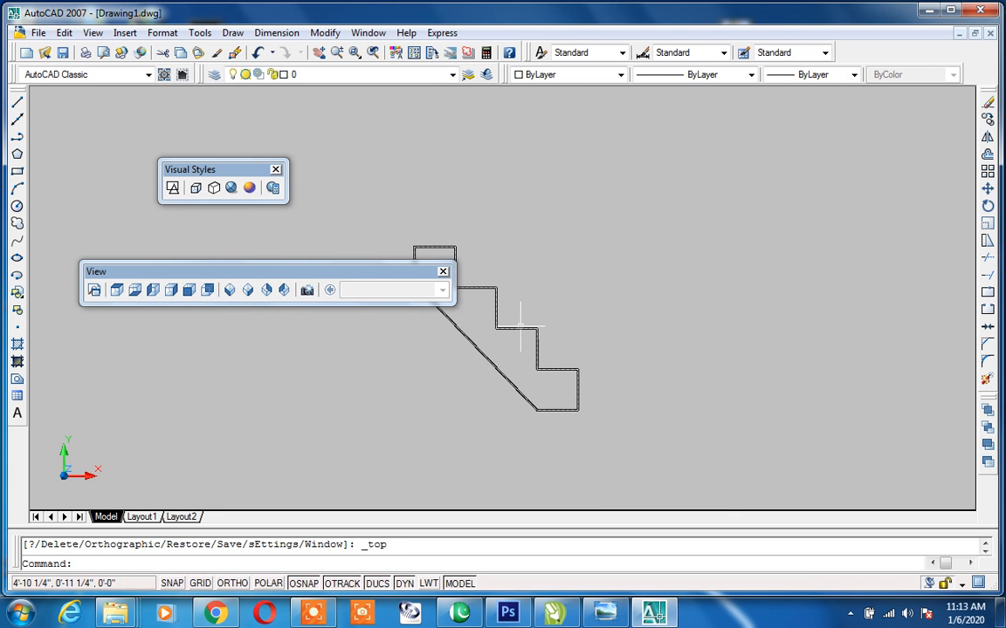
Set the uniform background color for 3D parallel projection to Black in the display options.
{"action": "type", "text": "op"}
{"action": "key", "text": "Return"}
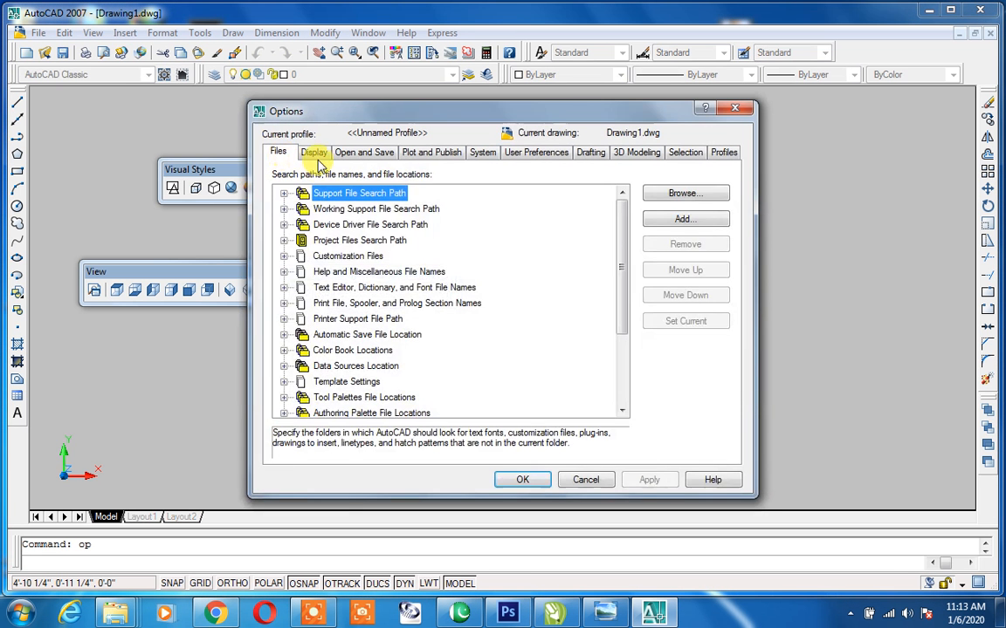
{"action": "left_click", "coordinate": [316, 153]}
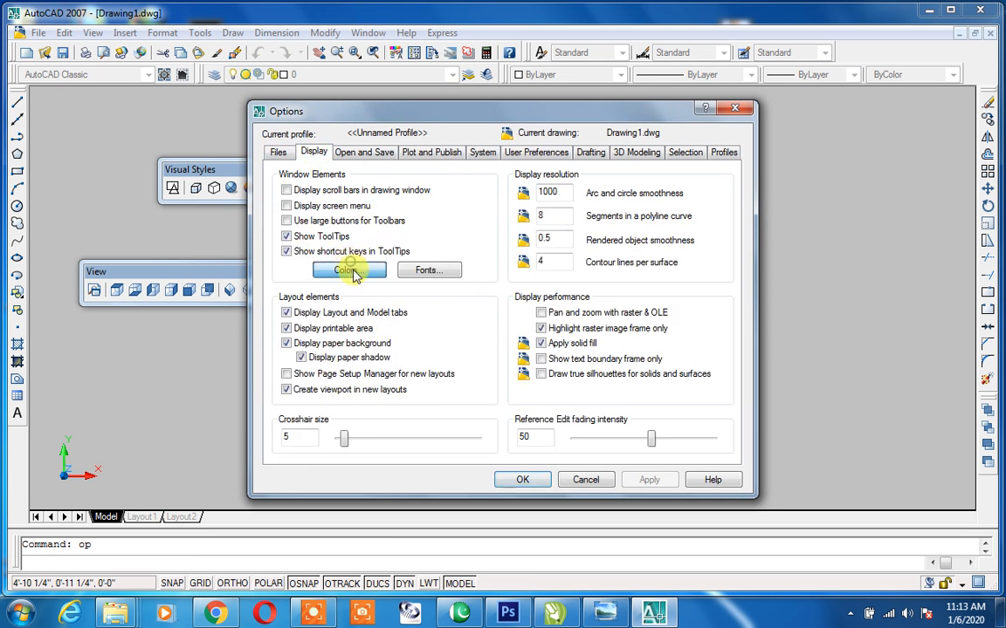
{"action": "left_click", "coordinate": [349, 270]}
{"action": "left_click", "coordinate": [629, 149]}
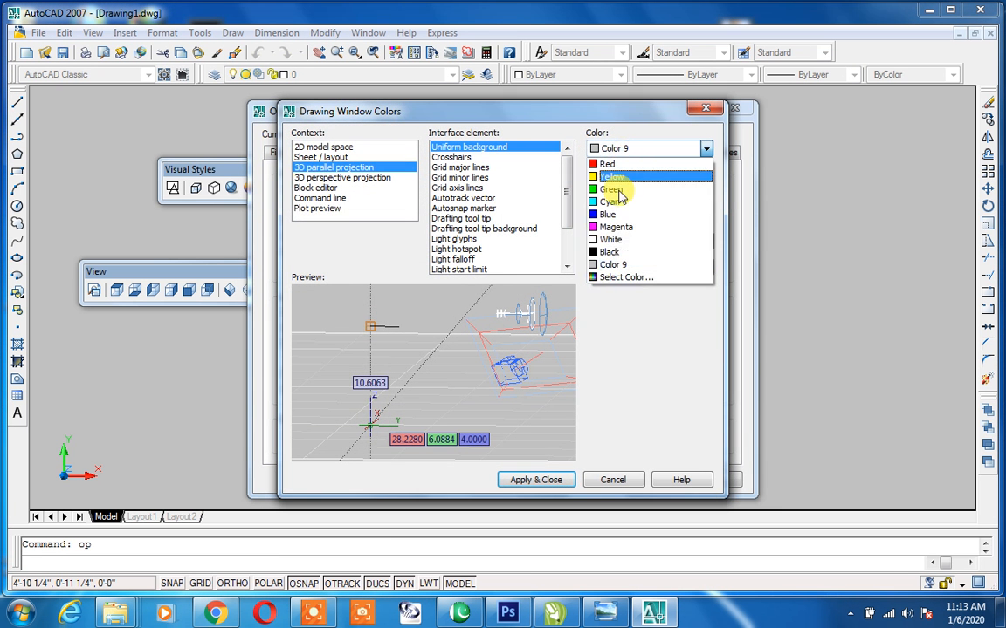
{"action": "left_click", "coordinate": [611, 251]}
{"action": "left_click", "coordinate": [536, 479]}
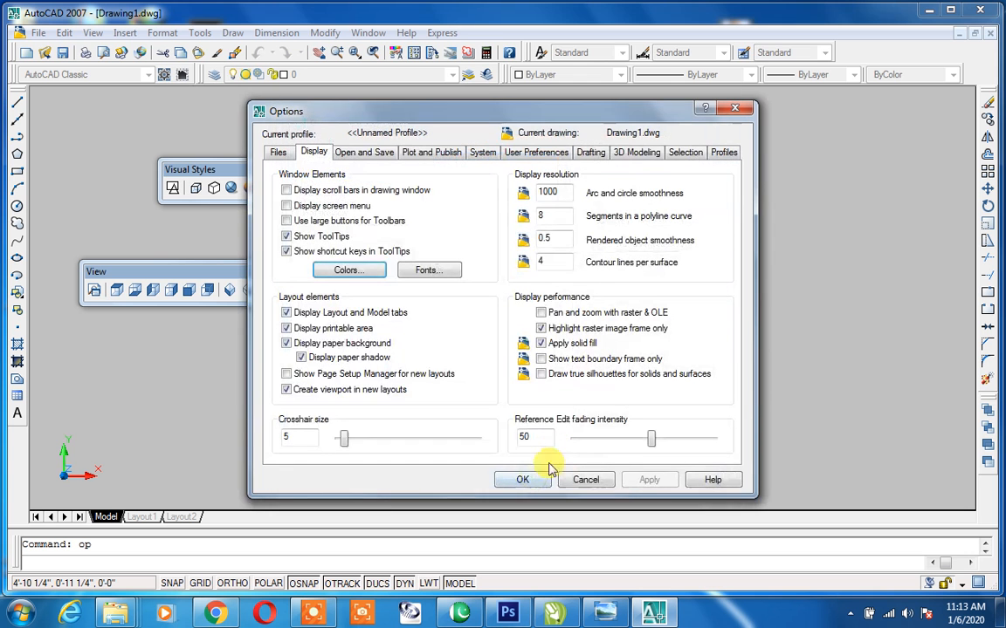
{"action": "left_click", "coordinate": [519, 478]}
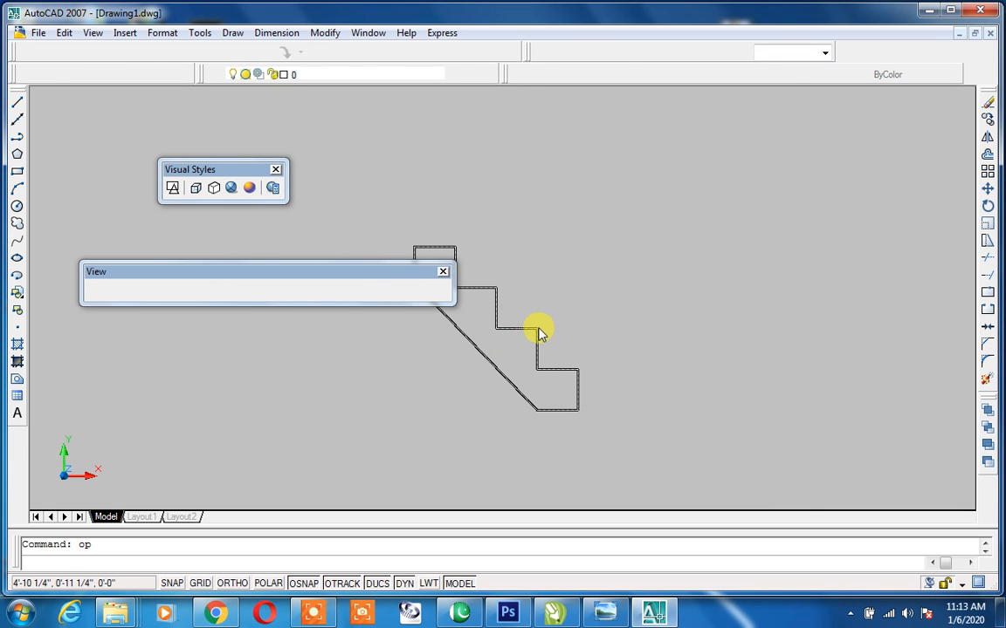
Extrude the stair boundary to a height of 3'6.
{"action": "type", "text": "ext"}
{"action": "key", "text": "Return"}
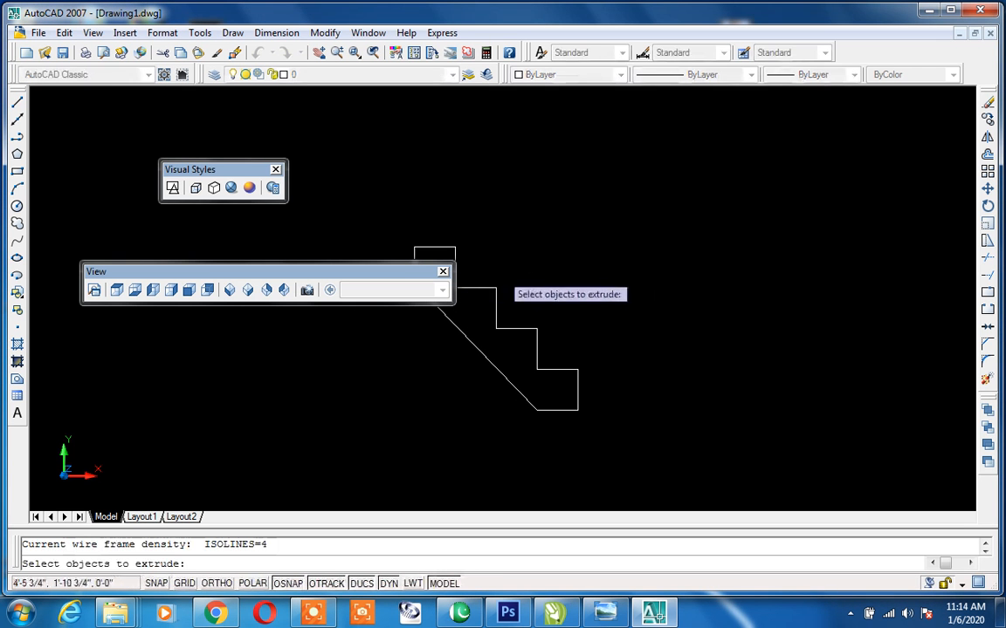
{"action": "left_click", "coordinate": [495, 288]}
{"action": "key", "text": "Return"}
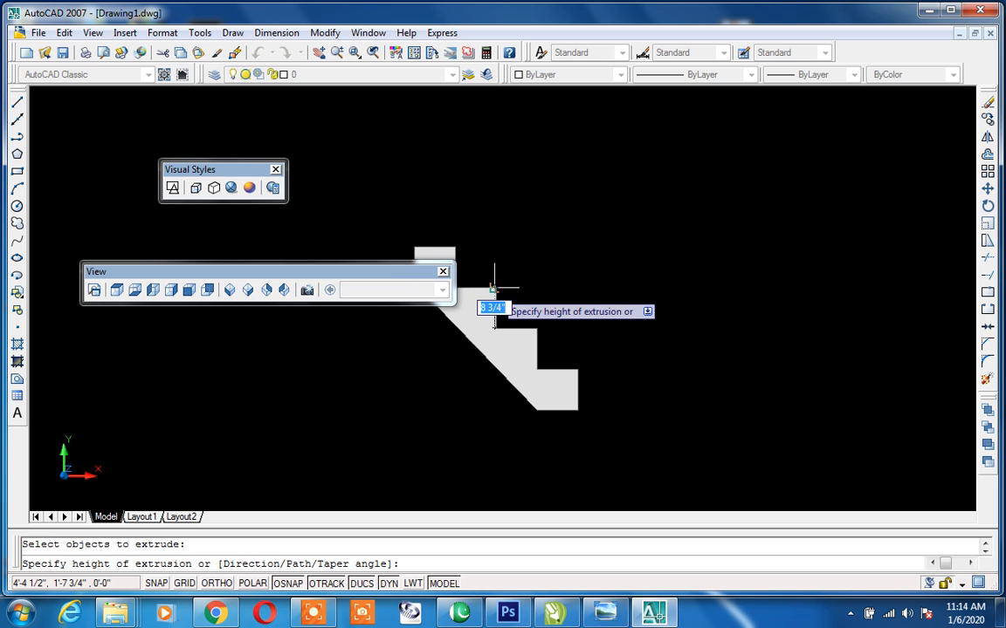
{"action": "type", "text": "3"}
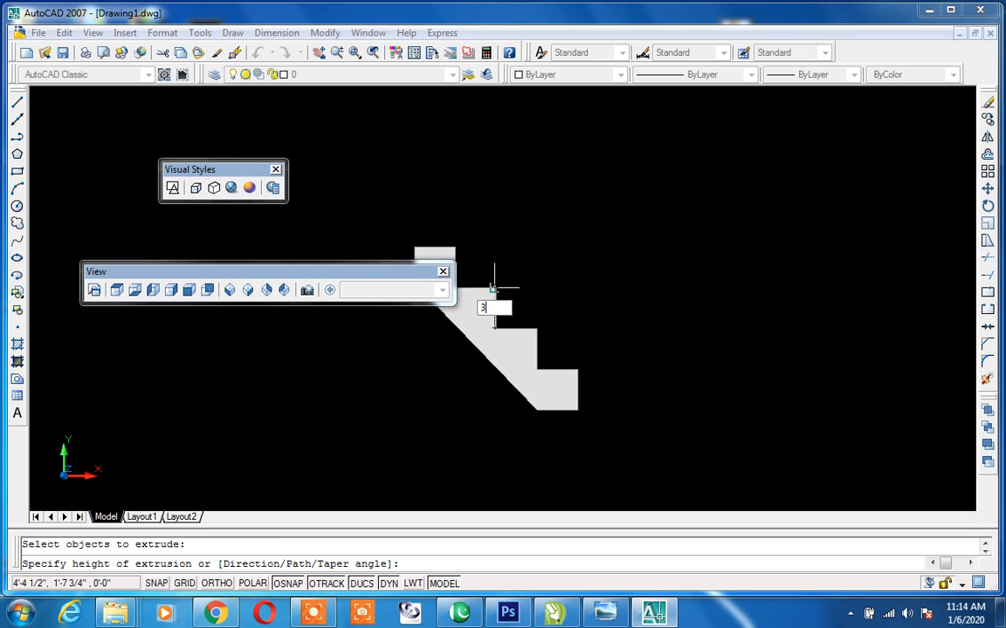
{"action": "type", "text": "'6"}
{"action": "key", "text": "Return"}
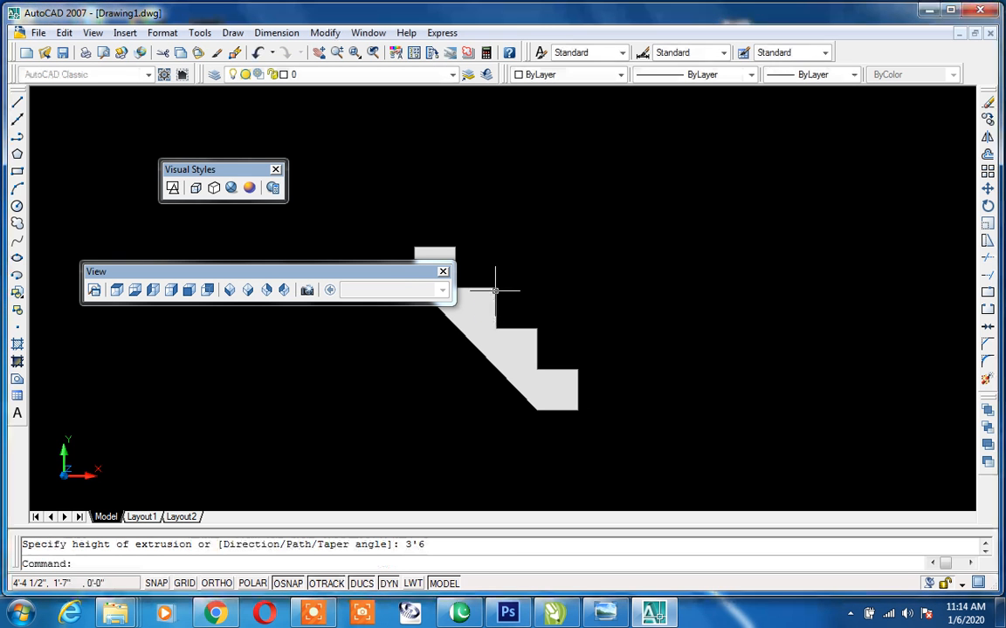
Examine the extruded stair solid from the SW Isometric view and from other orbited angles.
{"action": "left_click", "coordinate": [231, 294]}
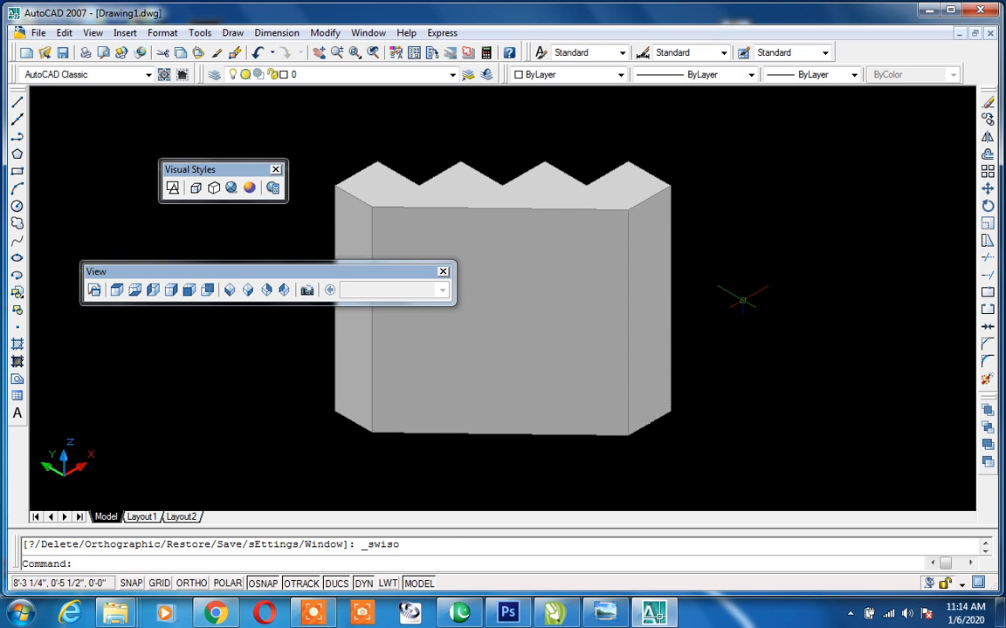
{"action": "middle_click_drag", "start_coordinate": [665, 258], "coordinate": [450, 276], "text": "shift"}
{"action": "middle_click_drag", "start_coordinate": [579, 218], "coordinate": [646, 285], "text": "shift"}
{"action": "scroll", "coordinate": [646, 286], "scroll_direction": "up", "scroll_amount": 3}
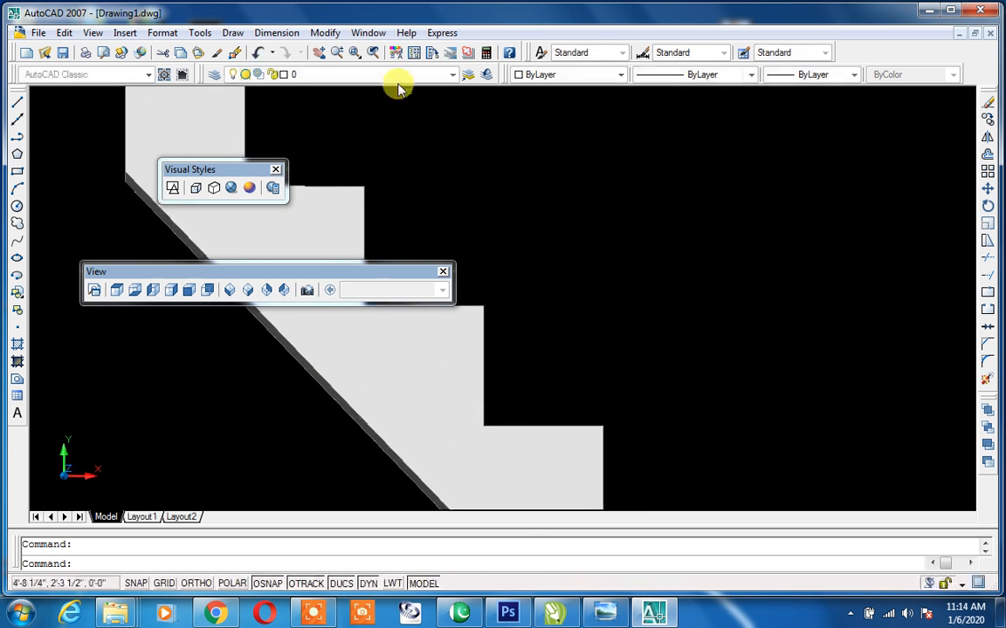
Display the Orbit tool set.
{"action": "right_click", "coordinate": [378, 56]}
{"action": "left_click", "coordinate": [414, 318]}
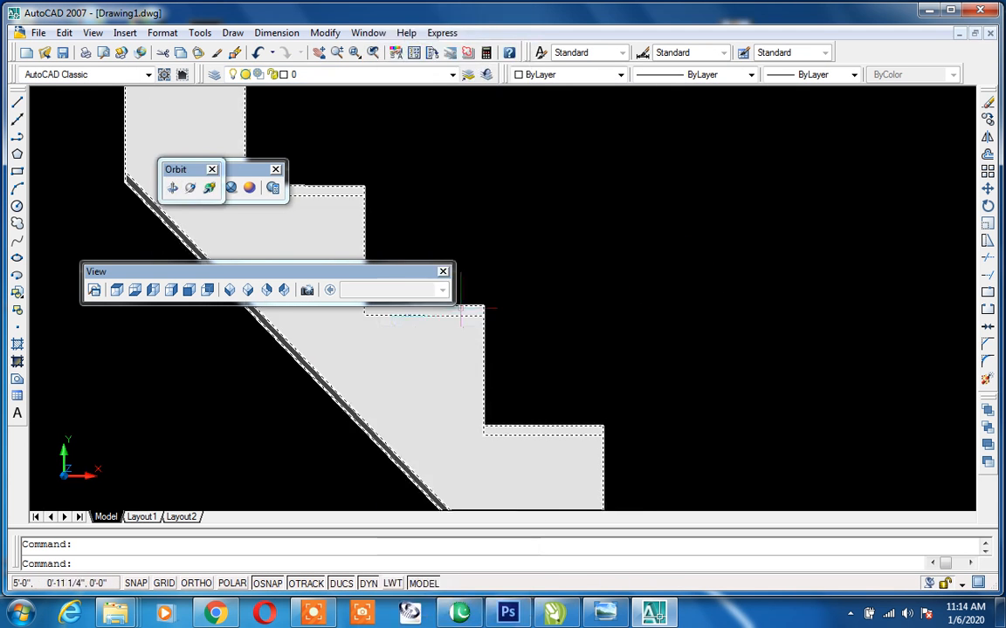
Examine the stair solid from several angles with constrained and free orbit, and return to the Top view.
{"action": "left_click", "coordinate": [179, 191]}
{"action": "left_click_drag", "start_coordinate": [441, 359], "coordinate": [327, 377]}
{"action": "left_click", "coordinate": [192, 191]}
{"action": "middle_click_drag", "start_coordinate": [327, 377], "coordinate": [640, 341]}
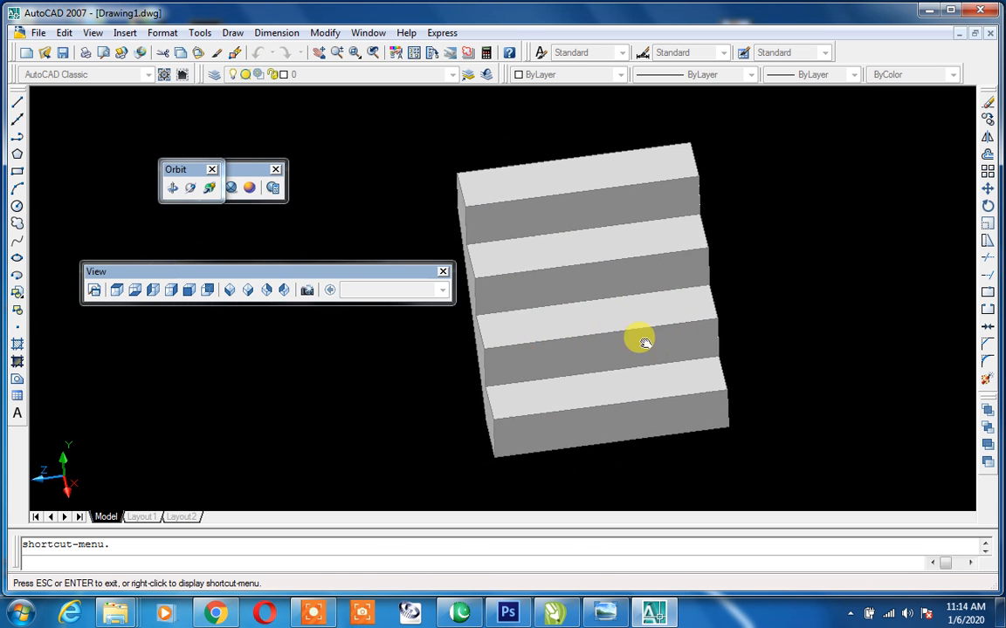
{"action": "middle_click_drag", "start_coordinate": [604, 267], "coordinate": [636, 267]}
{"action": "left_click_drag", "start_coordinate": [636, 267], "coordinate": [604, 253]}
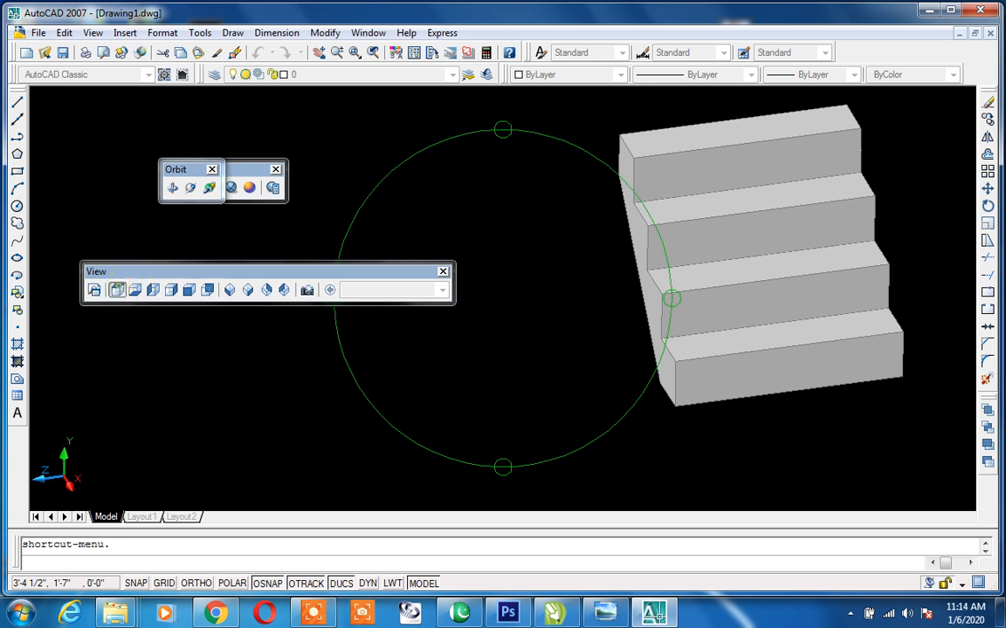
{"action": "left_click", "coordinate": [116, 290]}
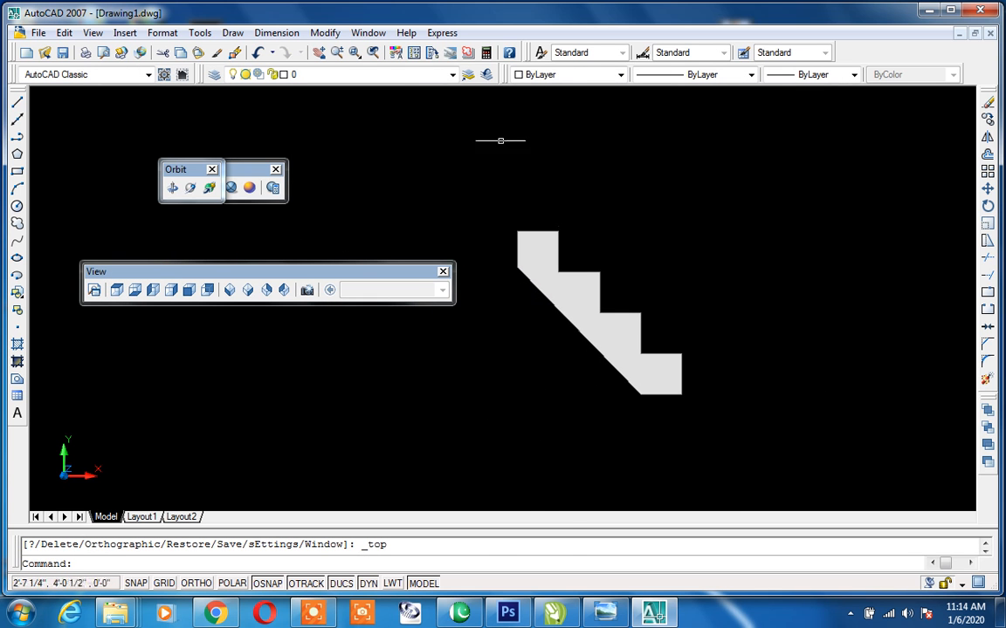
Display the Modeling tool set.
{"action": "right_click", "coordinate": [416, 63]}
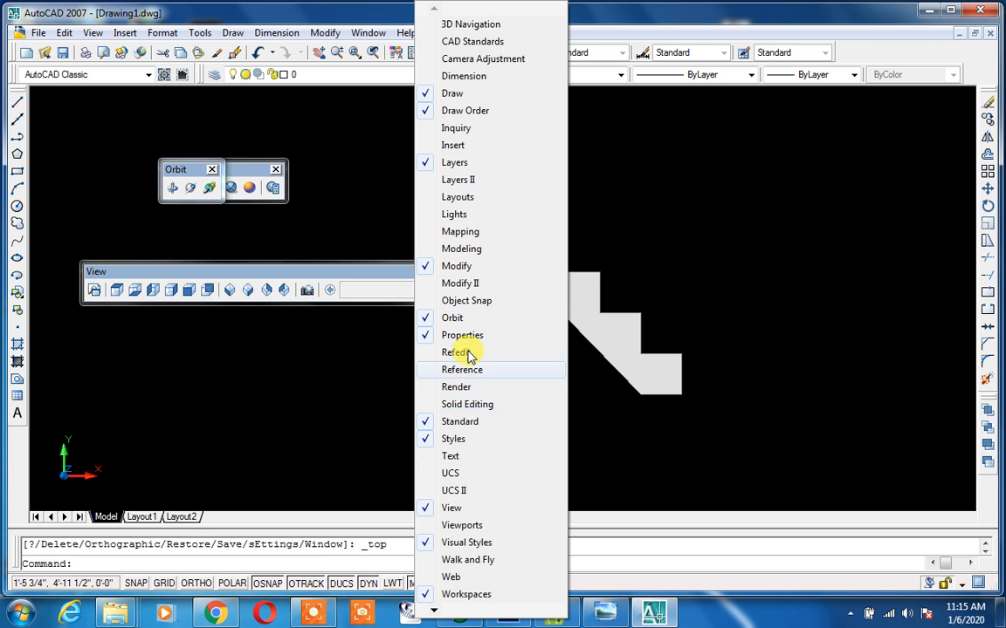
{"action": "left_click", "coordinate": [461, 248]}
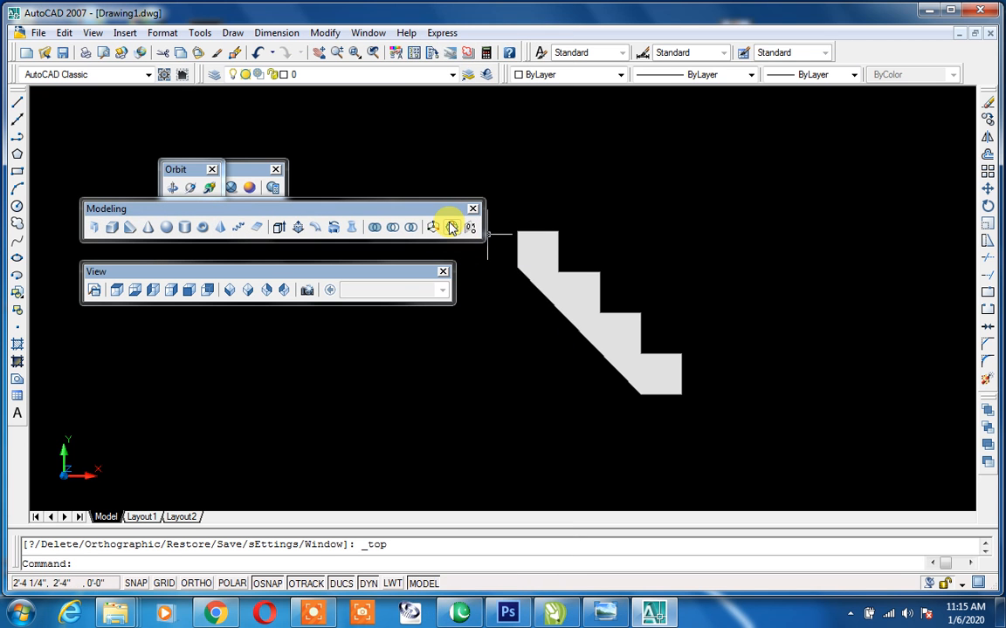
{"action": "left_click", "coordinate": [451, 229]}
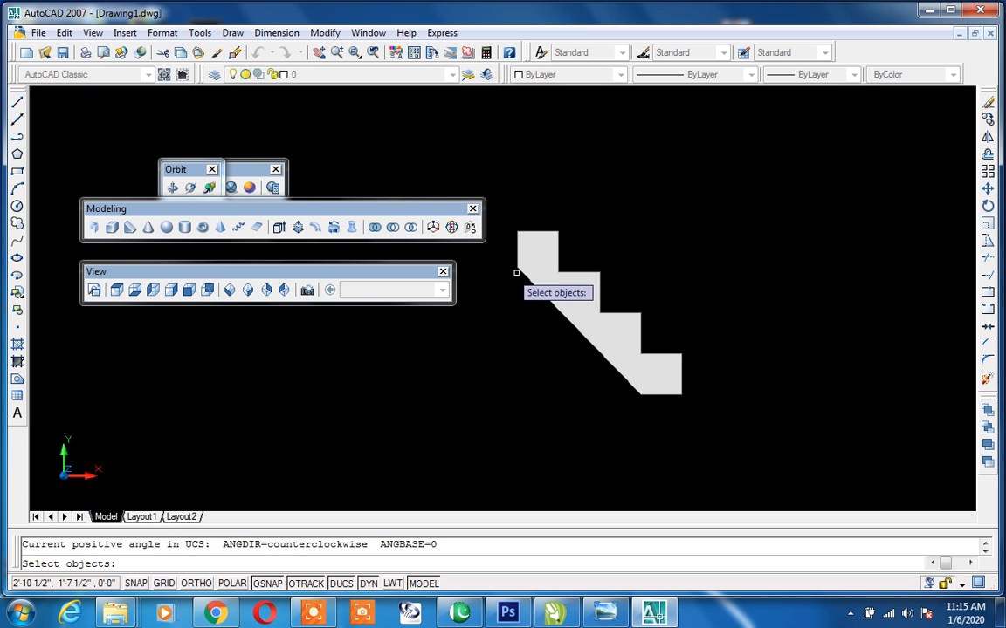
{"action": "left_click", "coordinate": [673, 389]}
{"action": "key", "text": "Return"}
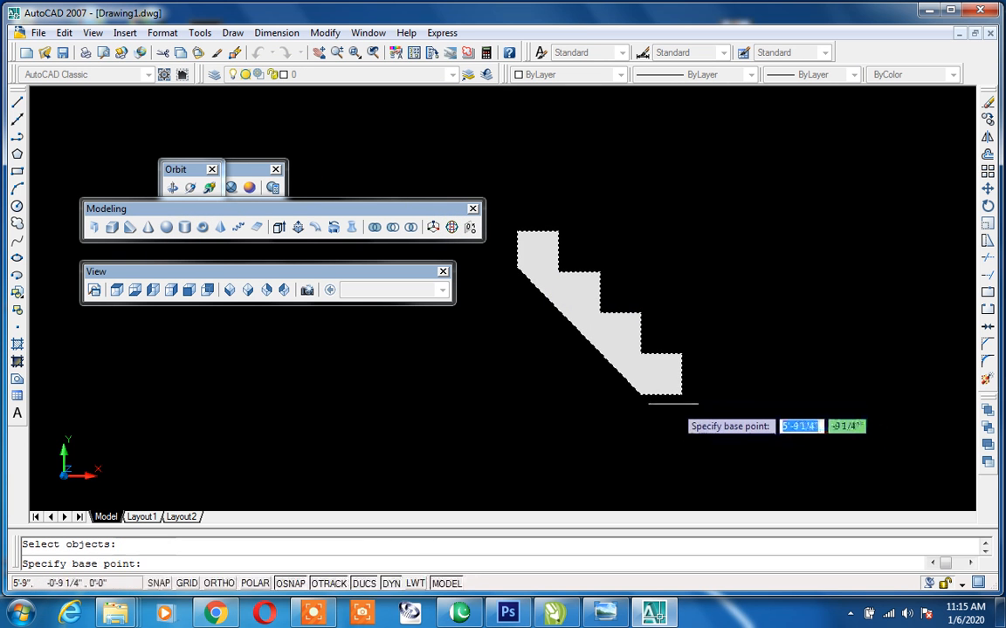
{"action": "left_click", "coordinate": [658, 397]}
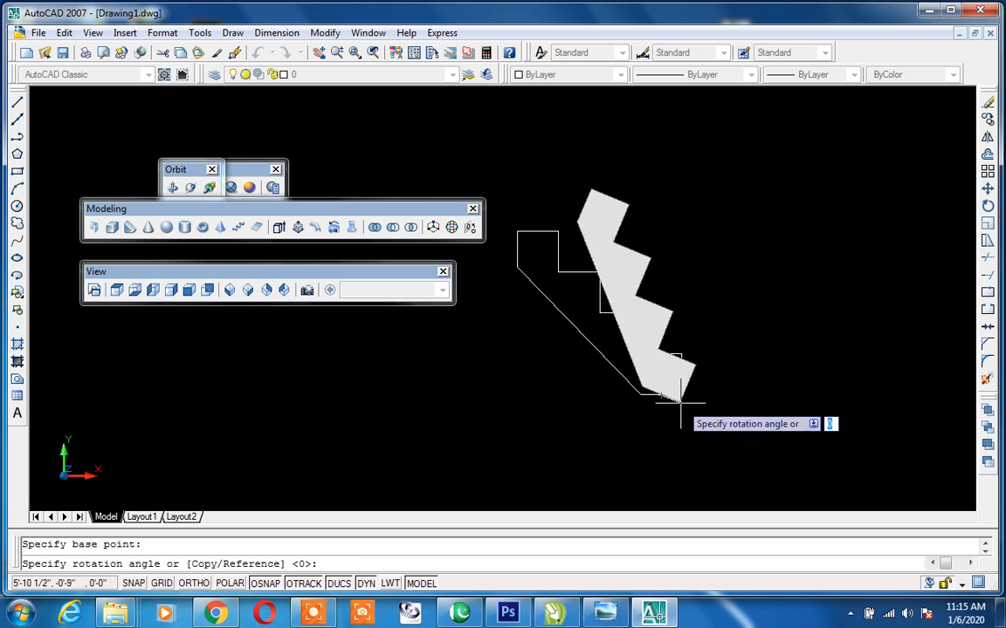
{"action": "key", "text": "Escape"}
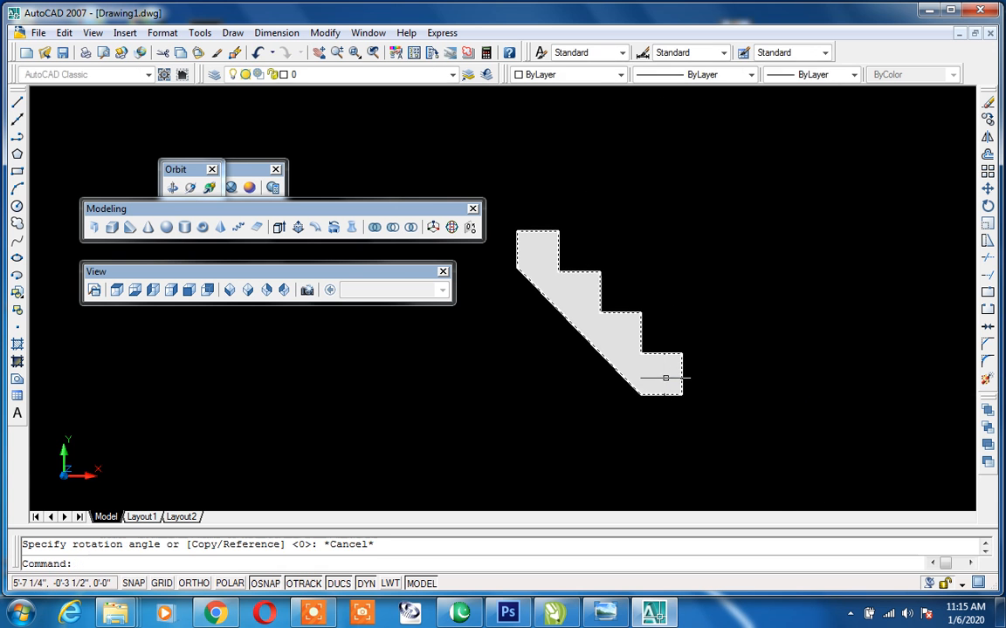
Erase the stair solid and its leftover profile lines, turning off the tip about selecting subobjects on solids.
{"action": "middle_click_drag", "start_coordinate": [715, 385], "coordinate": [724, 297], "text": "shift"}
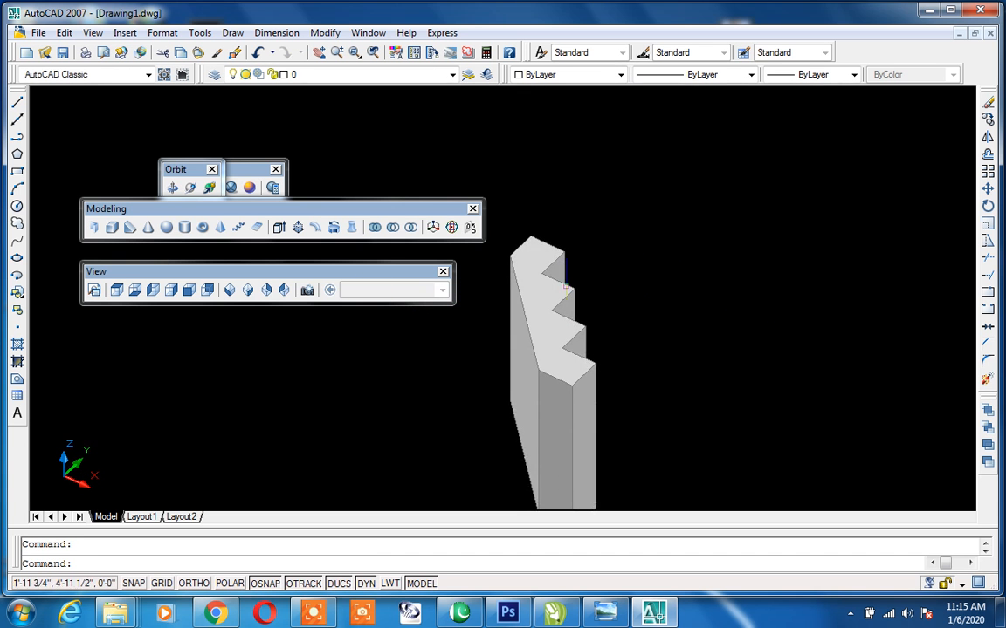
{"action": "left_click", "coordinate": [641, 280]}
{"action": "left_click", "coordinate": [498, 385]}
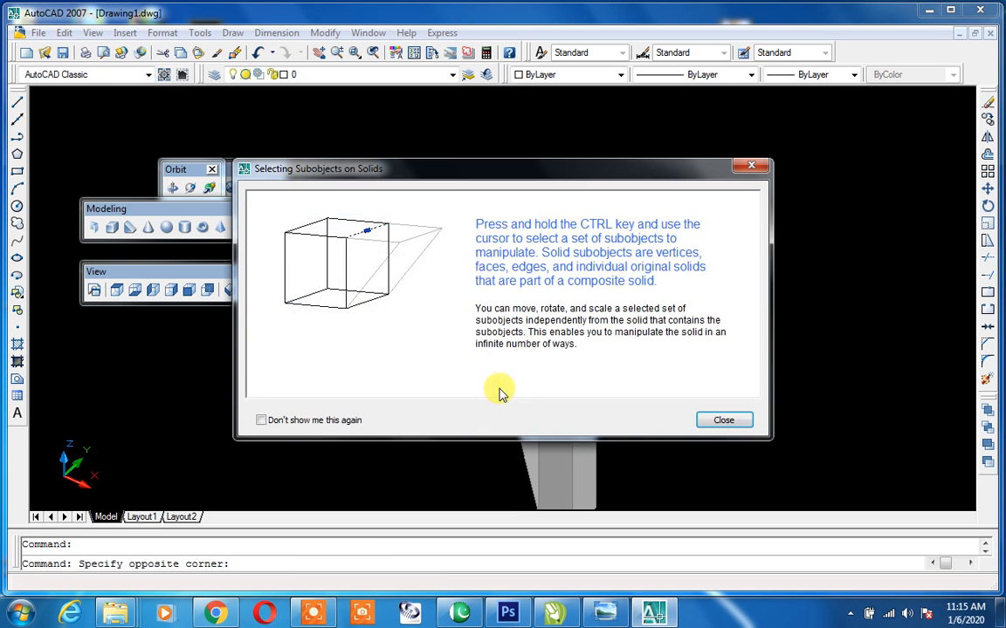
{"action": "left_click", "coordinate": [724, 419]}
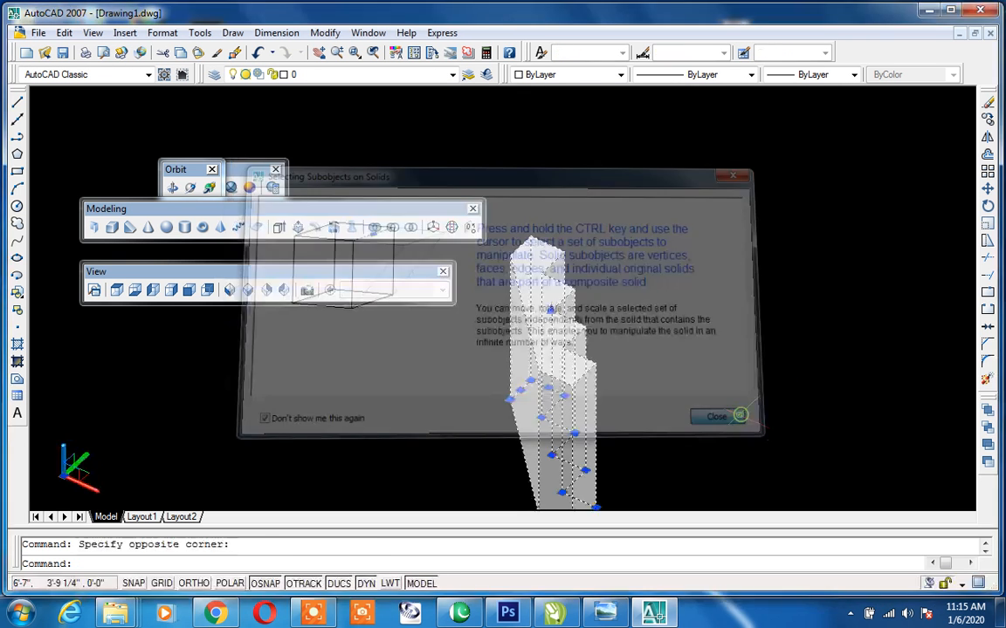
{"action": "key", "text": "Delete"}
{"action": "left_click", "coordinate": [528, 440]}
{"action": "key", "text": "Delete"}
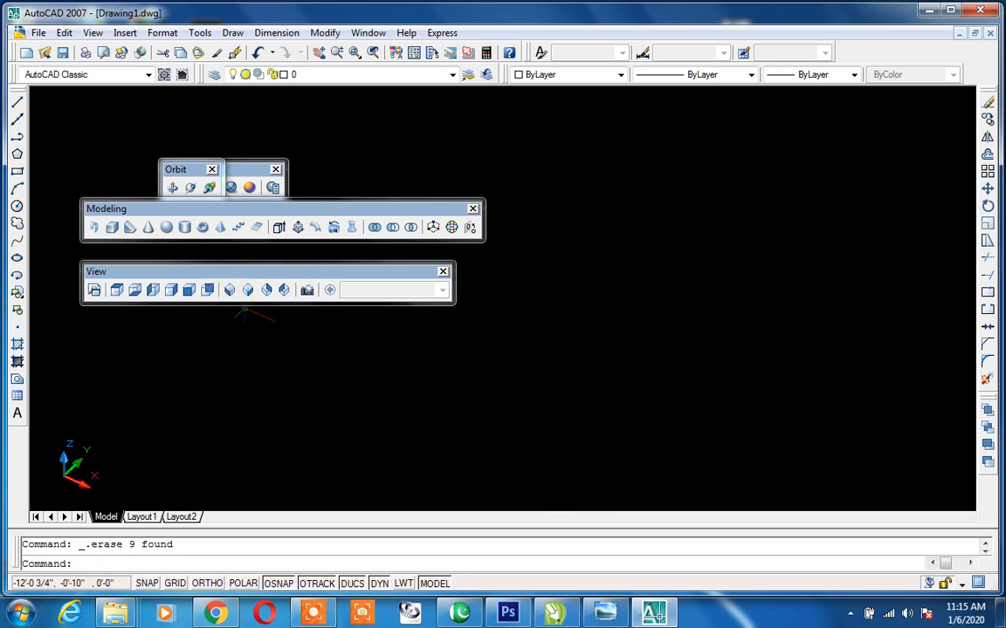
Draw the treads and risers of a three-step stair in the Left view with orthogonal lines, the first tread about 1'-3" long.
{"action": "left_click", "coordinate": [153, 292]}
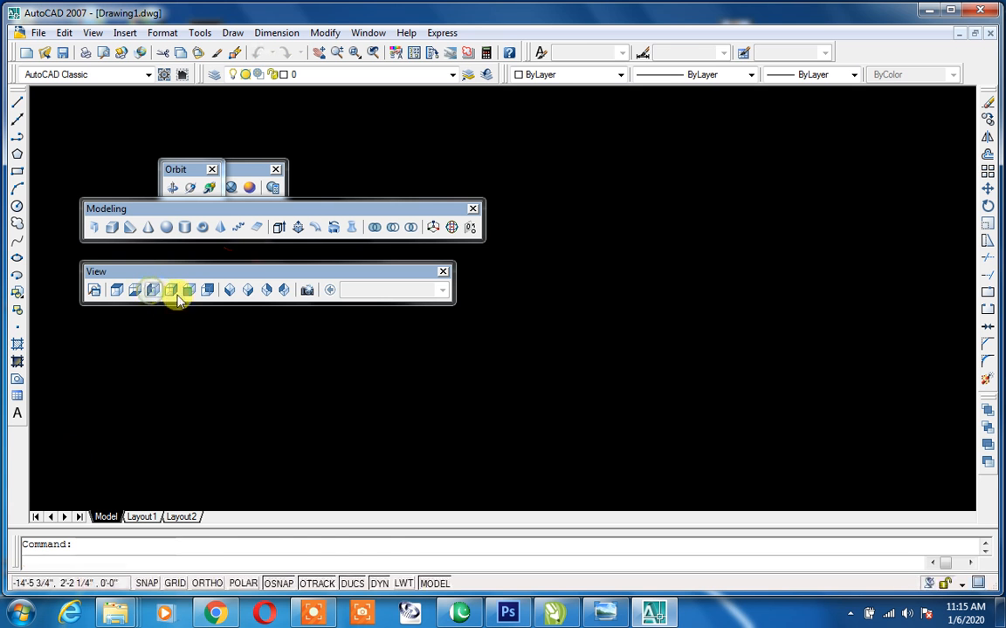
{"action": "type", "text": "l"}
{"action": "key", "text": "Return"}
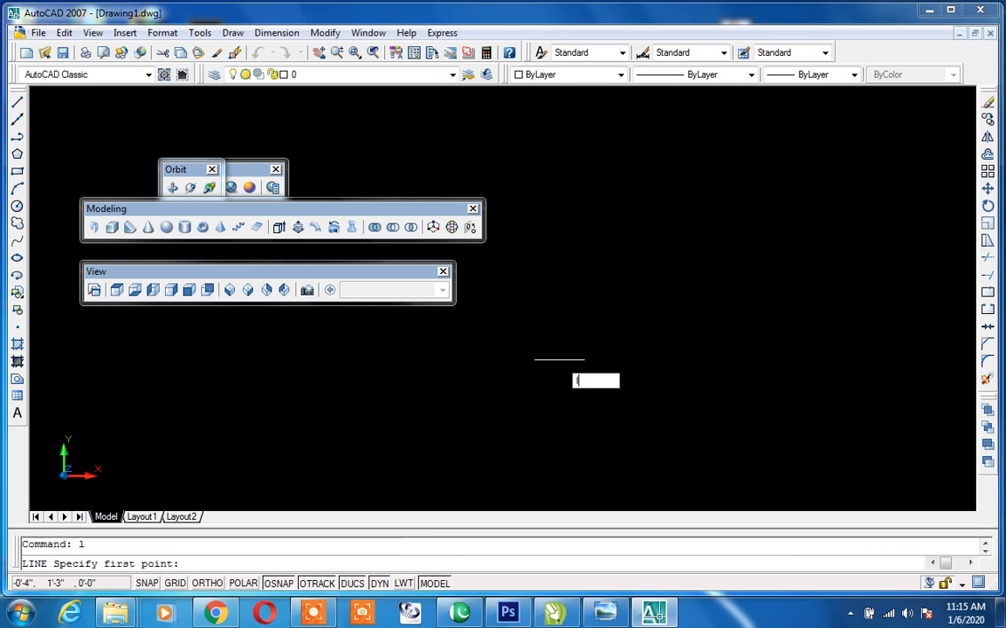
{"action": "left_click", "coordinate": [550, 259]}
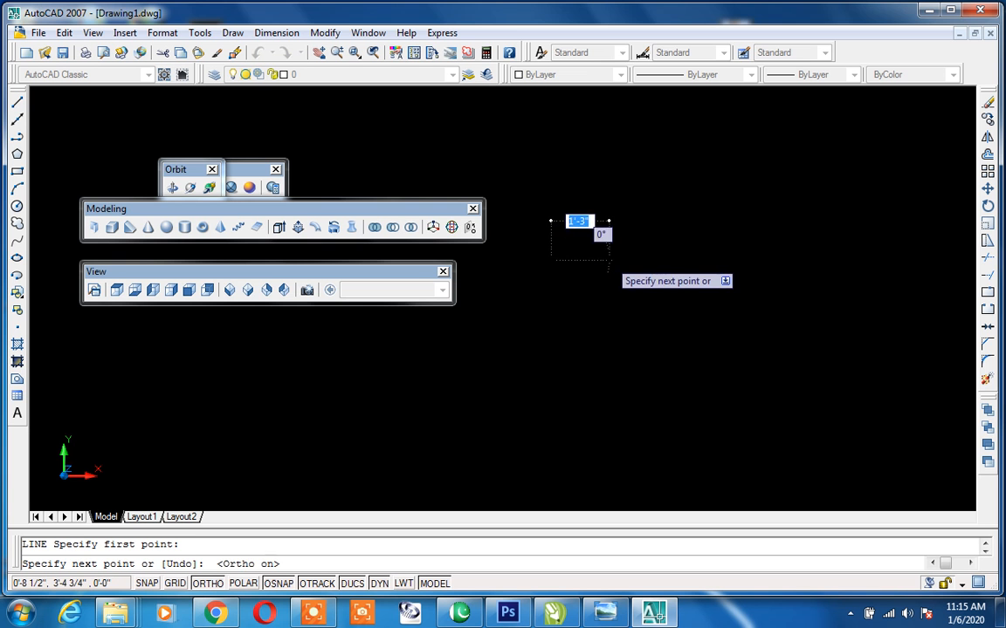
{"action": "left_click", "coordinate": [608, 259]}
{"action": "left_click", "coordinate": [608, 316]}
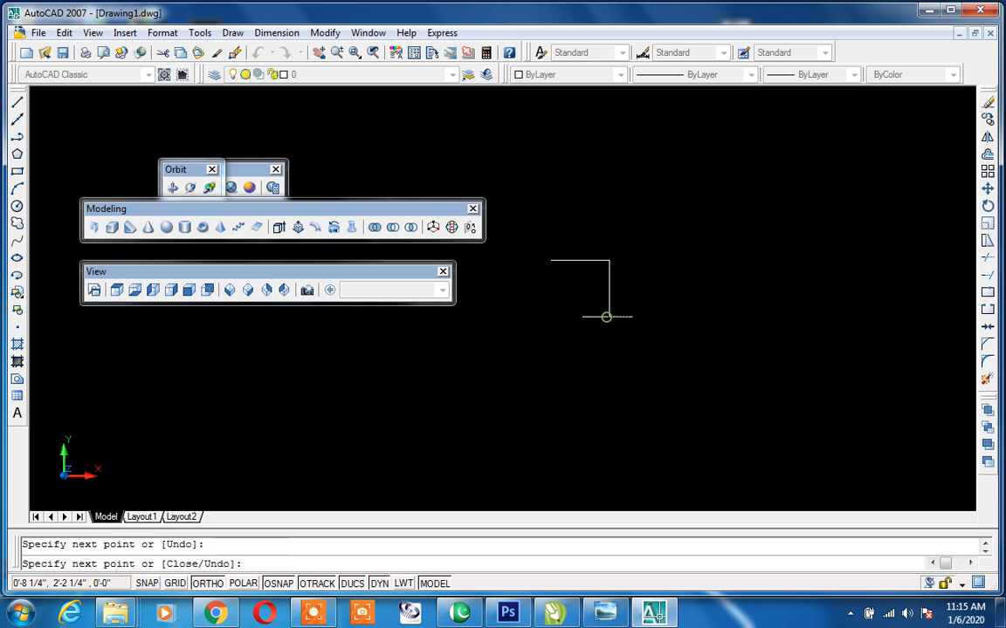
{"action": "left_click", "coordinate": [672, 316]}
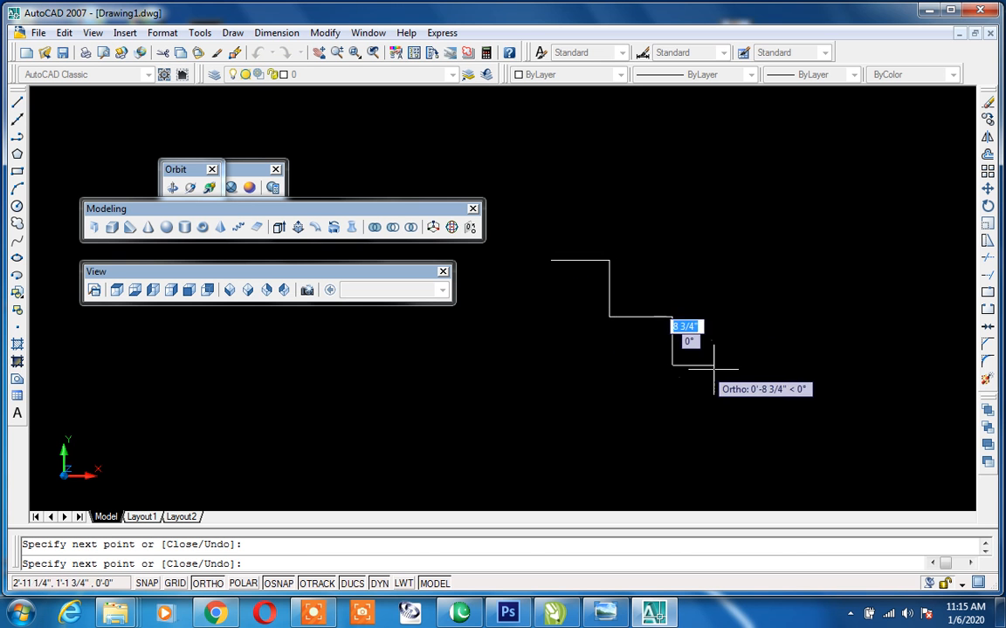
{"action": "left_click", "coordinate": [672, 365]}
{"action": "left_click", "coordinate": [715, 364]}
Close the stair profile with the last riser, a short bottom edge, a sloping underside and a short back edge, with Ortho off for the slope.
{"action": "left_click", "coordinate": [678, 433]}
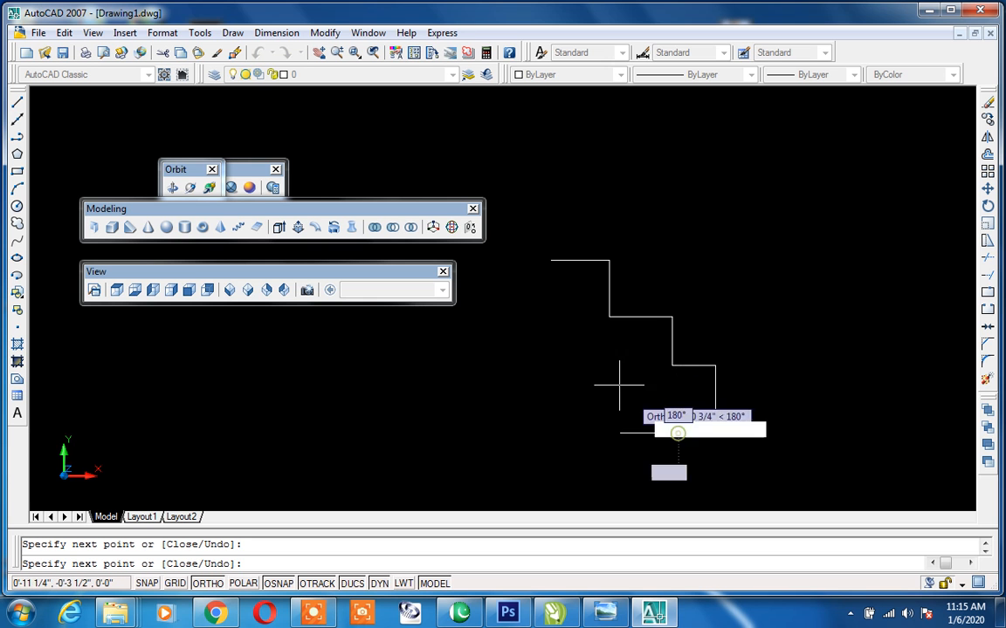
{"action": "key", "text": "F8"}
{"action": "left_click", "coordinate": [543, 290]}
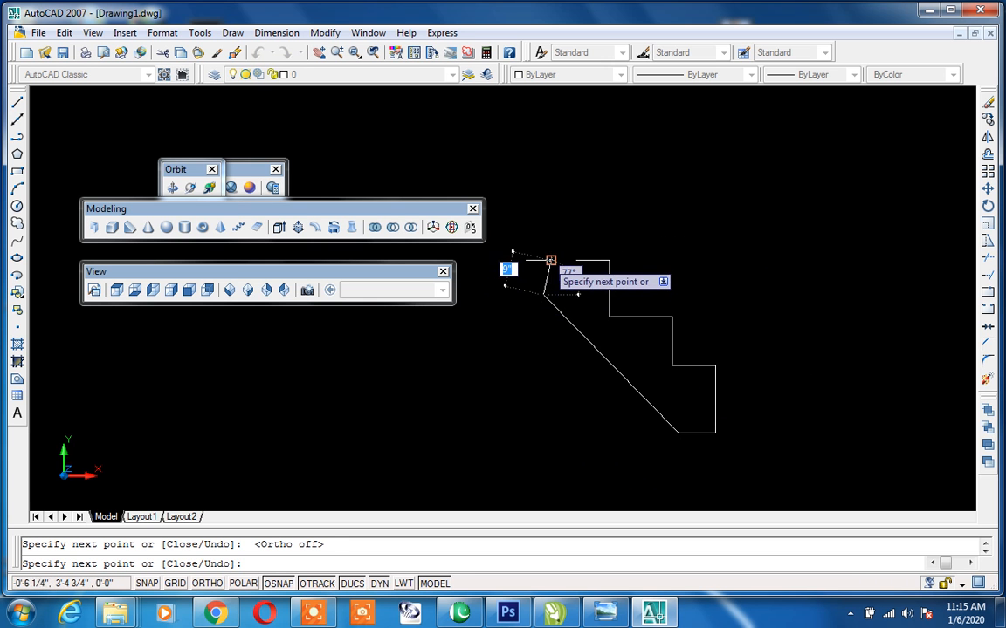
{"action": "left_click", "coordinate": [550, 261]}
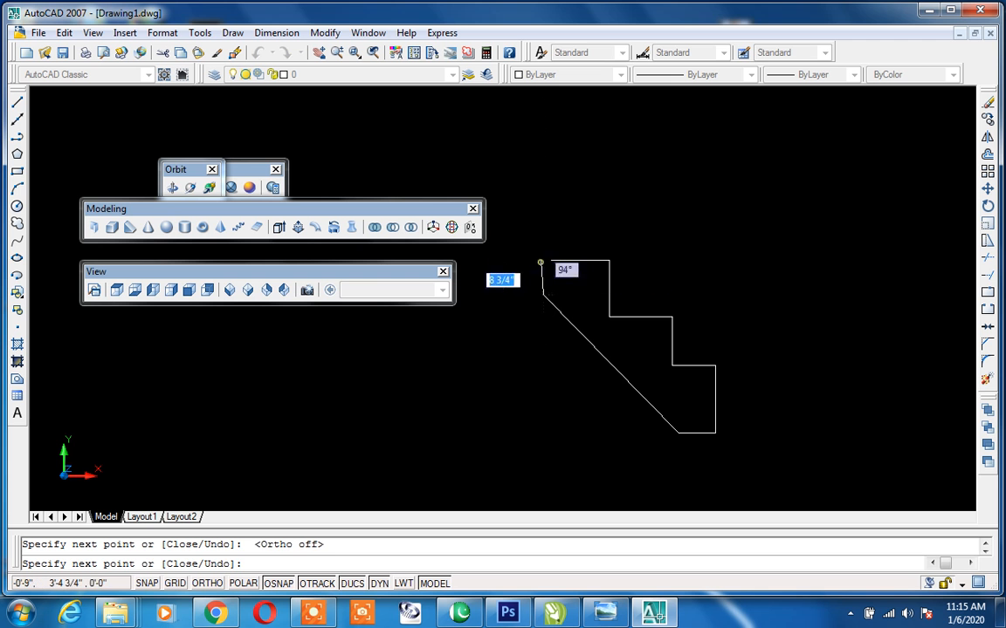
{"action": "key", "text": "Return"}
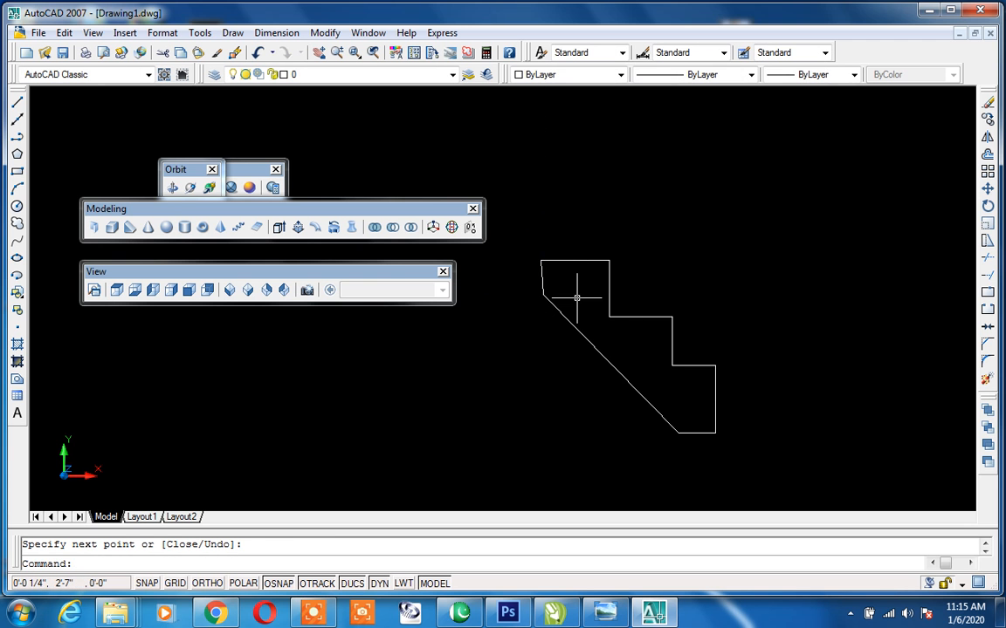
Create a polyline boundary from the area inside the closed stair profile.
{"action": "key", "text": "Escape"}
{"action": "type", "text": "bo"}
{"action": "key", "text": "Return"}
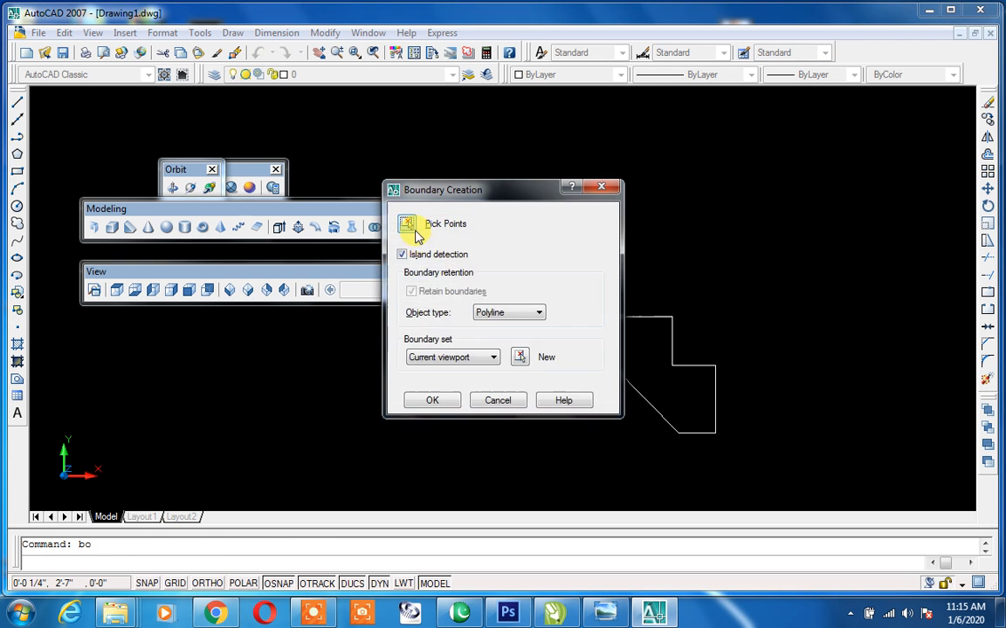
{"action": "left_click", "coordinate": [410, 226]}
{"action": "left_click", "coordinate": [578, 299]}
{"action": "key", "text": "Return"}
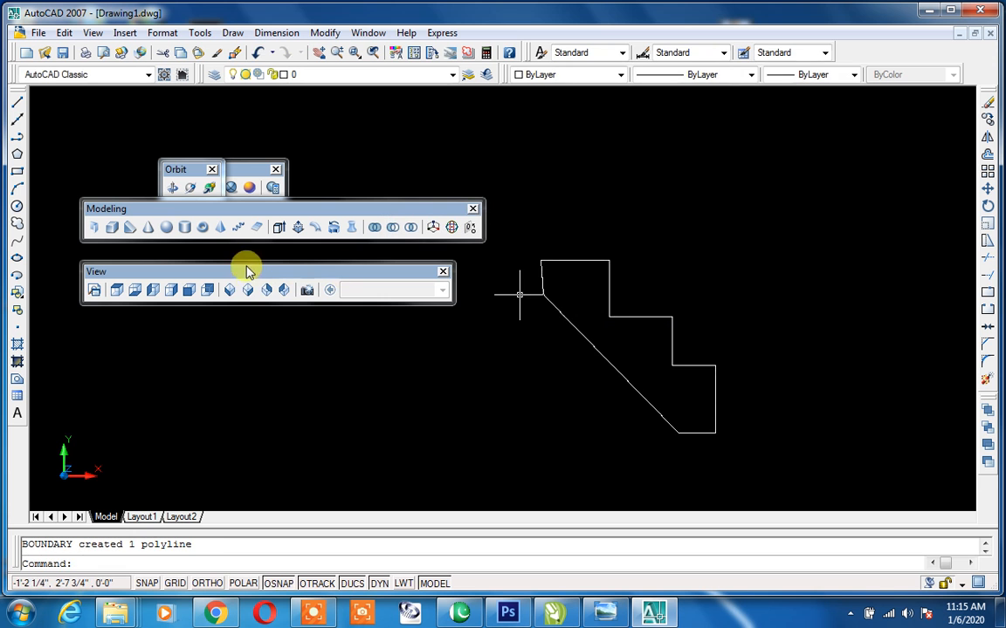
Extrude the stair profile to a height of 3'-6" in the SW Isometric view.
{"action": "left_click", "coordinate": [230, 290]}
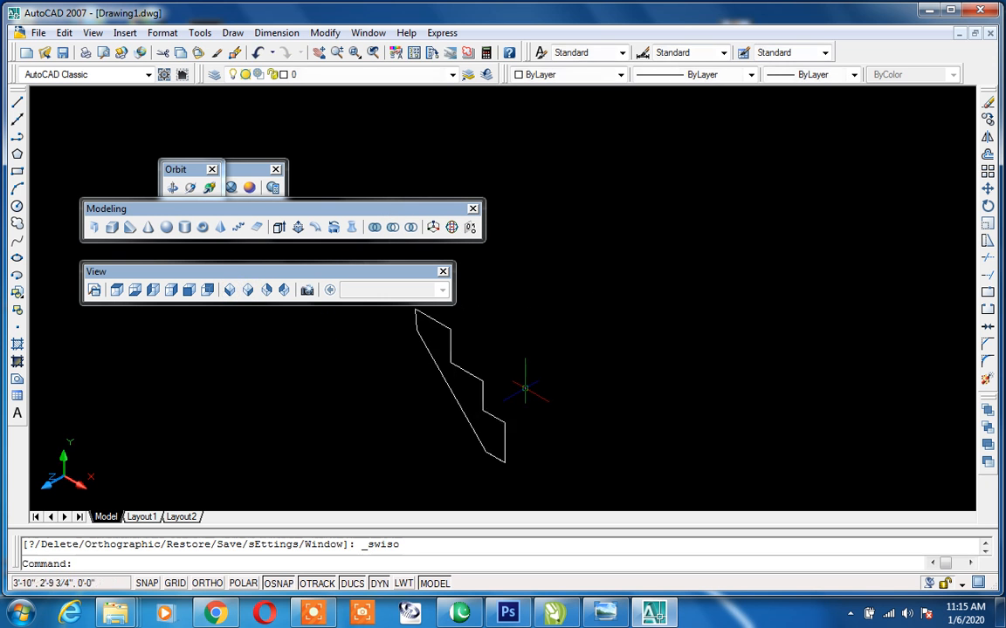
{"action": "type", "text": "ex"}
{"action": "key", "text": "Return"}
{"action": "left_click", "coordinate": [503, 395]}
{"action": "left_click", "coordinate": [496, 384]}
{"action": "key", "text": "Return"}
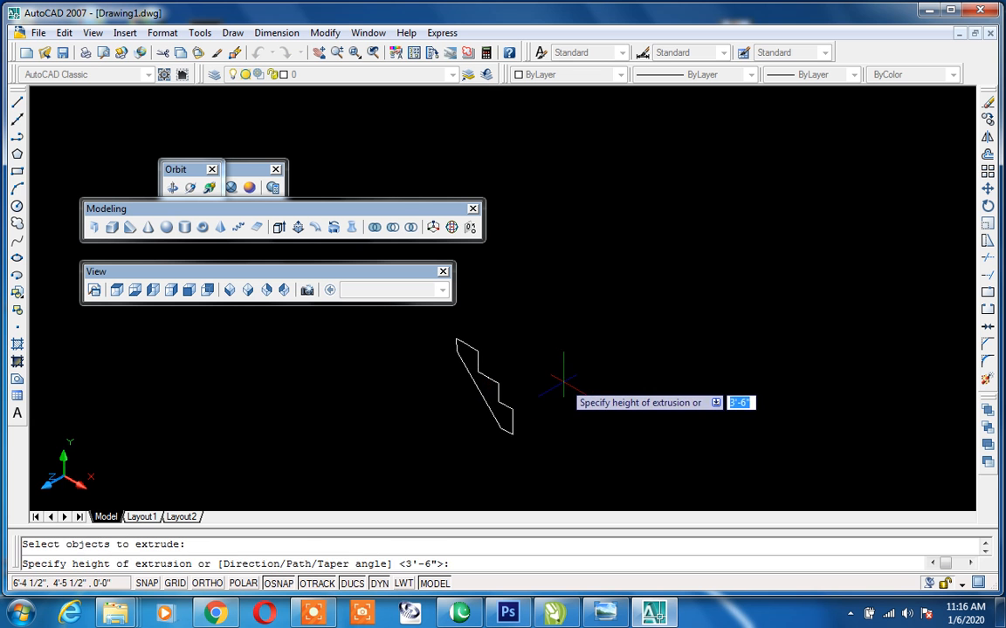
{"action": "key", "text": "Return"}
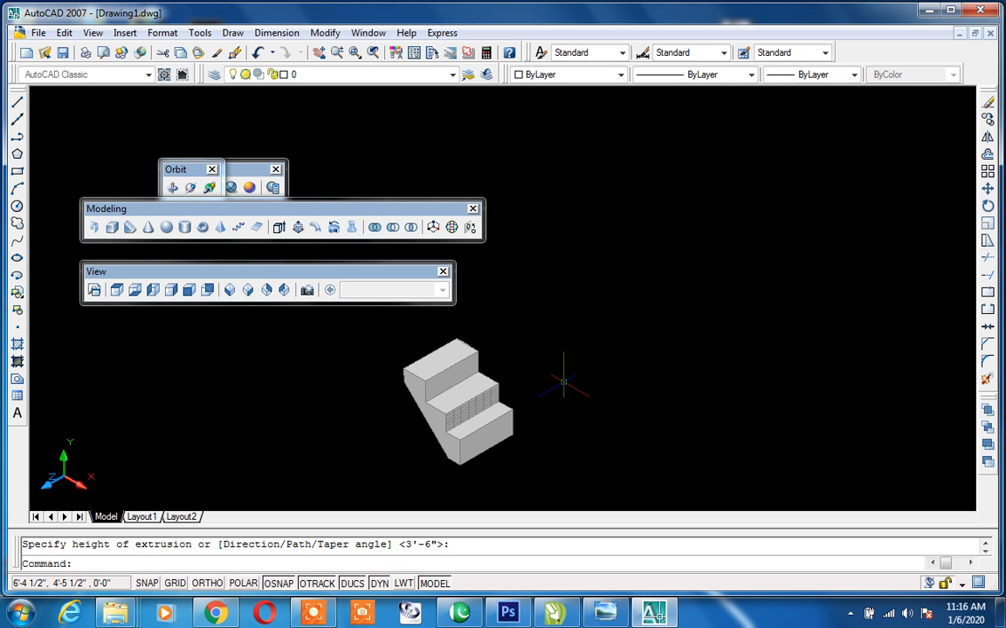
Erase the duplicate extruded object that overlaps the stair solid at the middle riser.
{"action": "scroll", "coordinate": [494, 403], "scroll_direction": "up", "scroll_amount": 2}
{"action": "scroll", "coordinate": [495, 403], "scroll_direction": "up", "scroll_amount": 3}
{"action": "left_click", "coordinate": [444, 398]}
{"action": "key", "text": "Delete"}
{"action": "scroll", "coordinate": [554, 393], "scroll_direction": "down", "scroll_amount": 3}
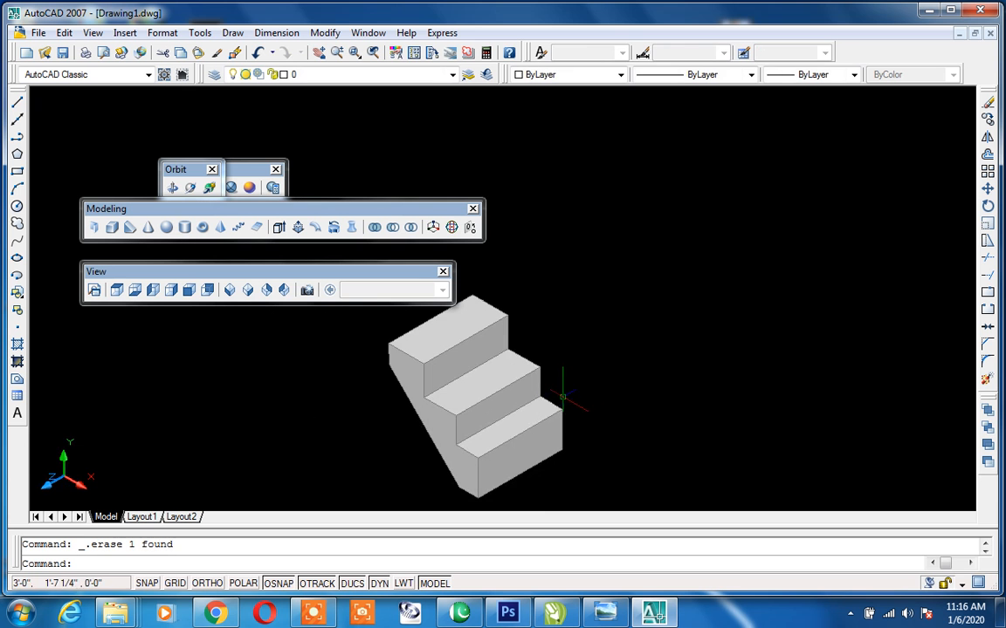
Examine the three-step stair solid from an orbited angle, both close up and as a whole.
{"action": "middle_click_drag", "start_coordinate": [448, 395], "coordinate": [446, 281], "text": "shift"}
{"action": "scroll", "coordinate": [524, 343], "scroll_direction": "up", "scroll_amount": 5}
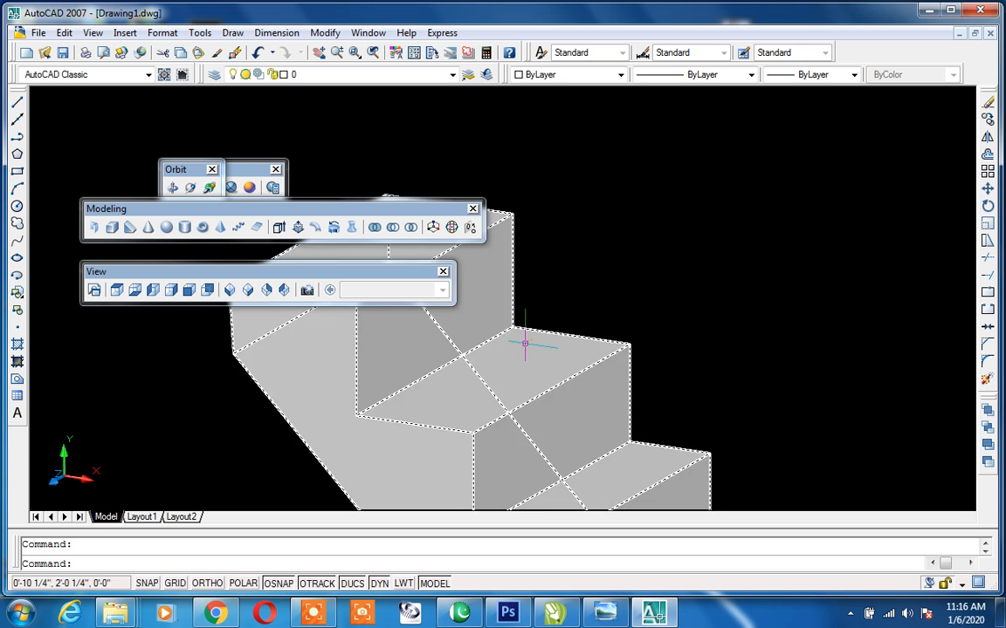
{"action": "scroll", "coordinate": [524, 343], "scroll_direction": "down", "scroll_amount": 4}
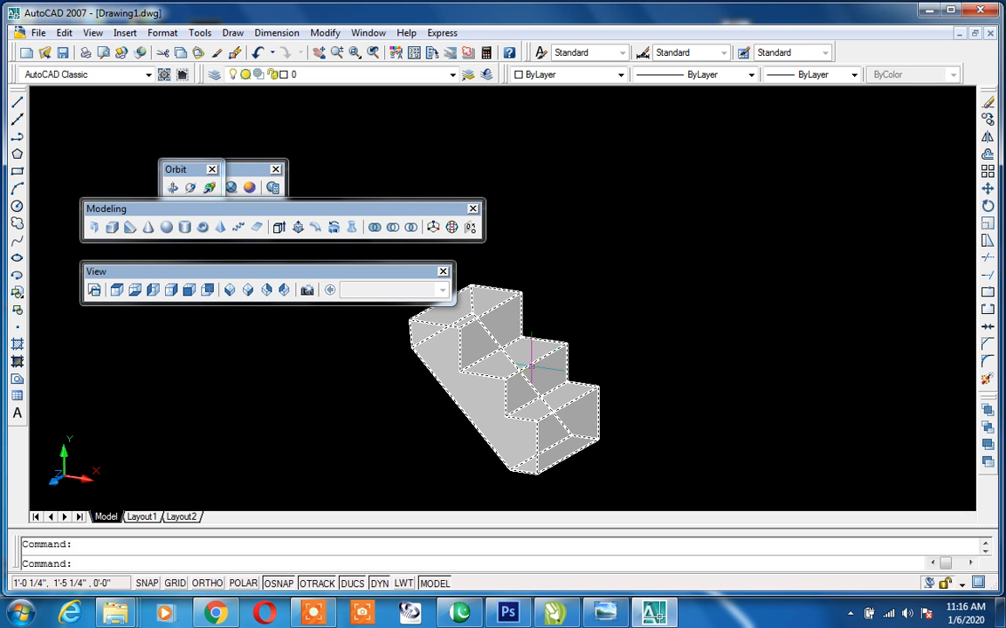
{"action": "key", "text": "Escape"}
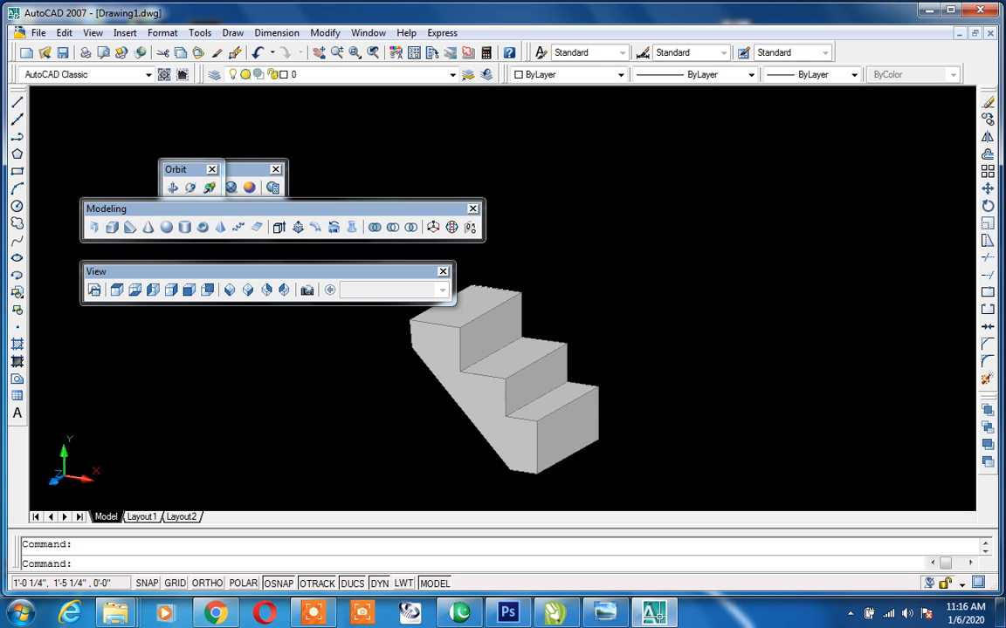